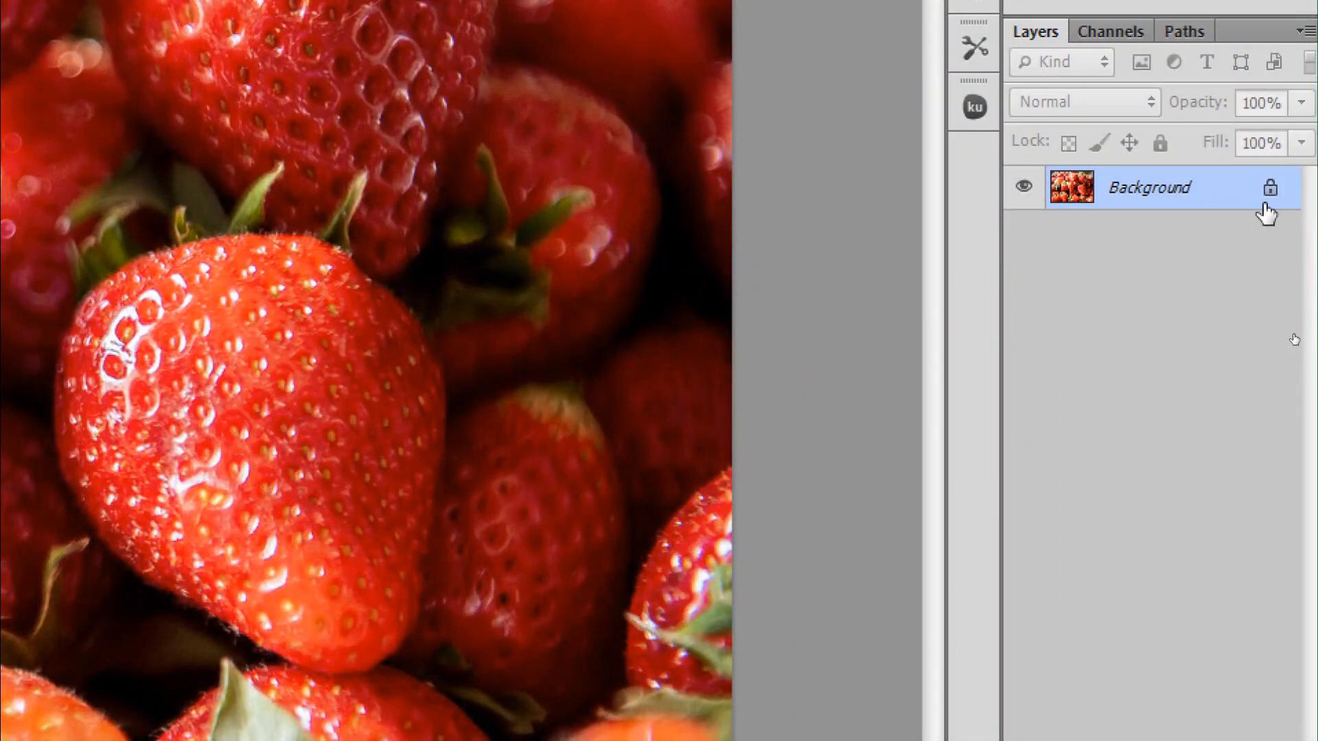
Place the apples picture from the Pictures folder into the strawberry document.
mouse_move(1266, 214)
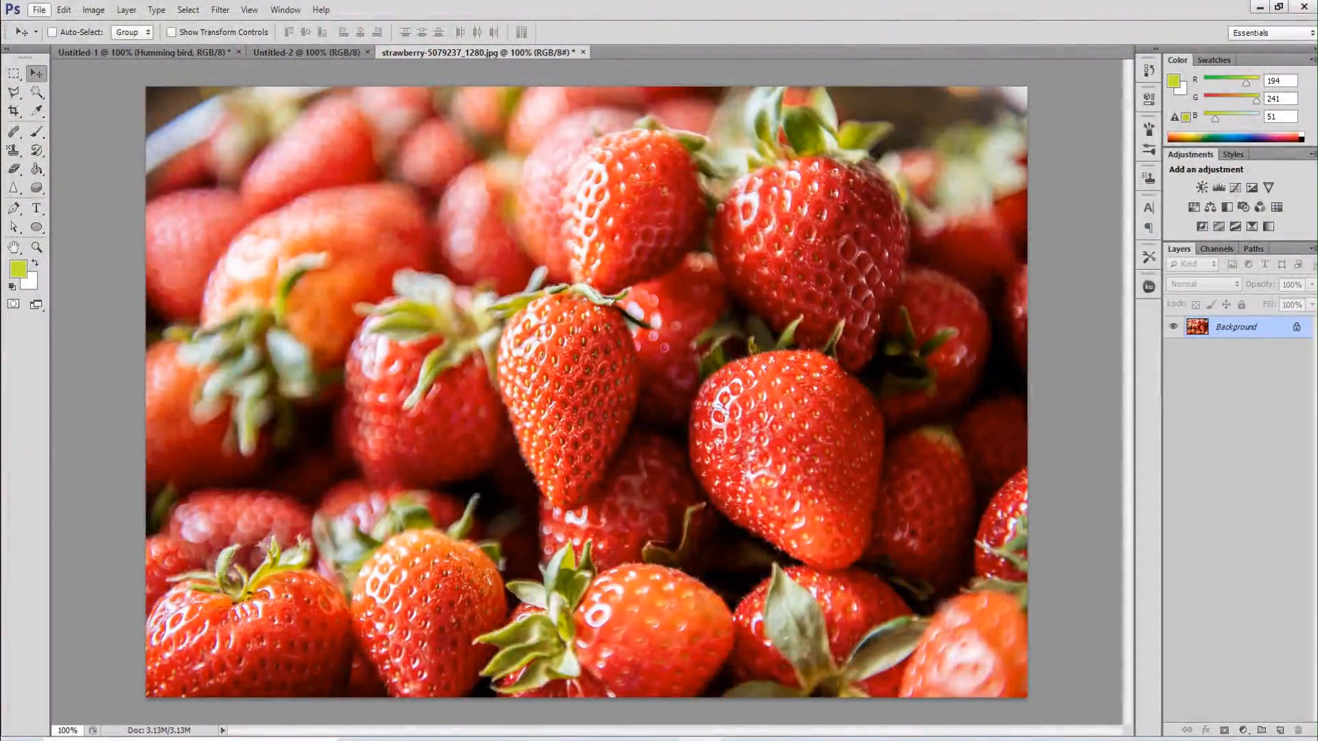
click(38, 9)
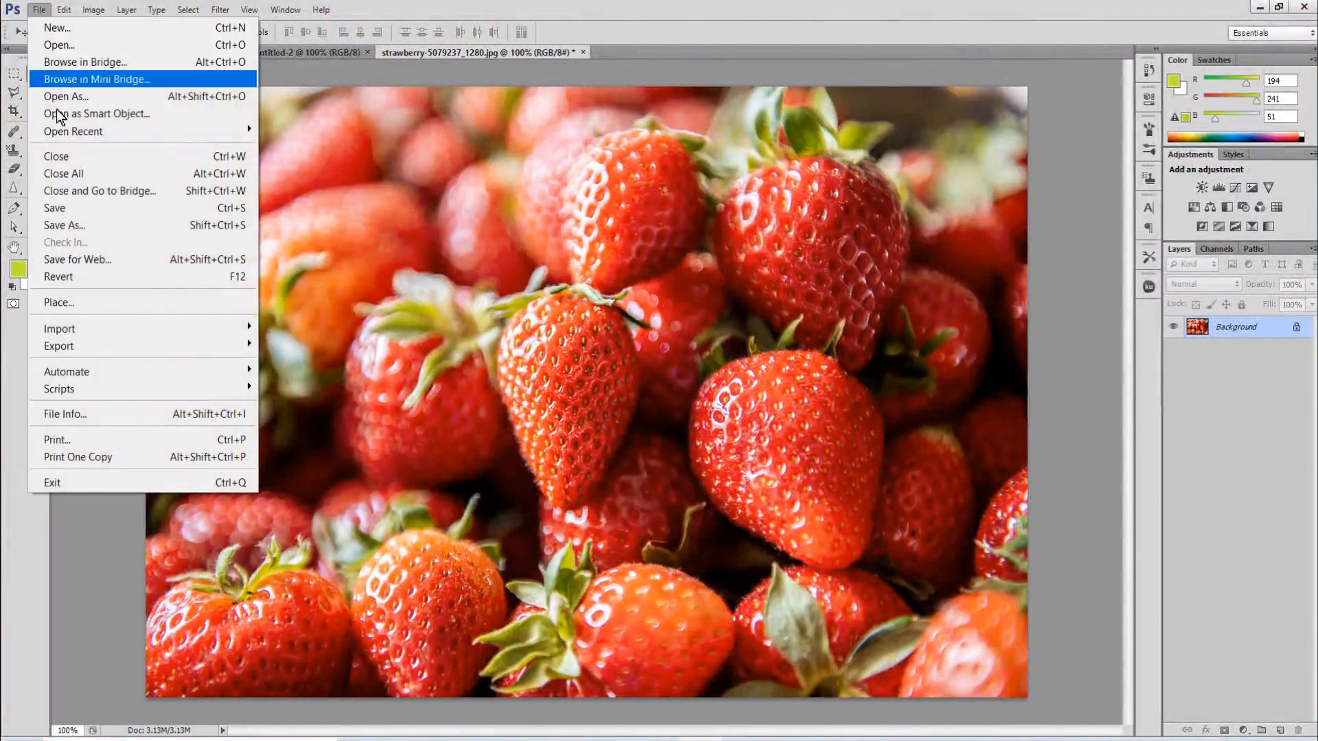
click(67, 305)
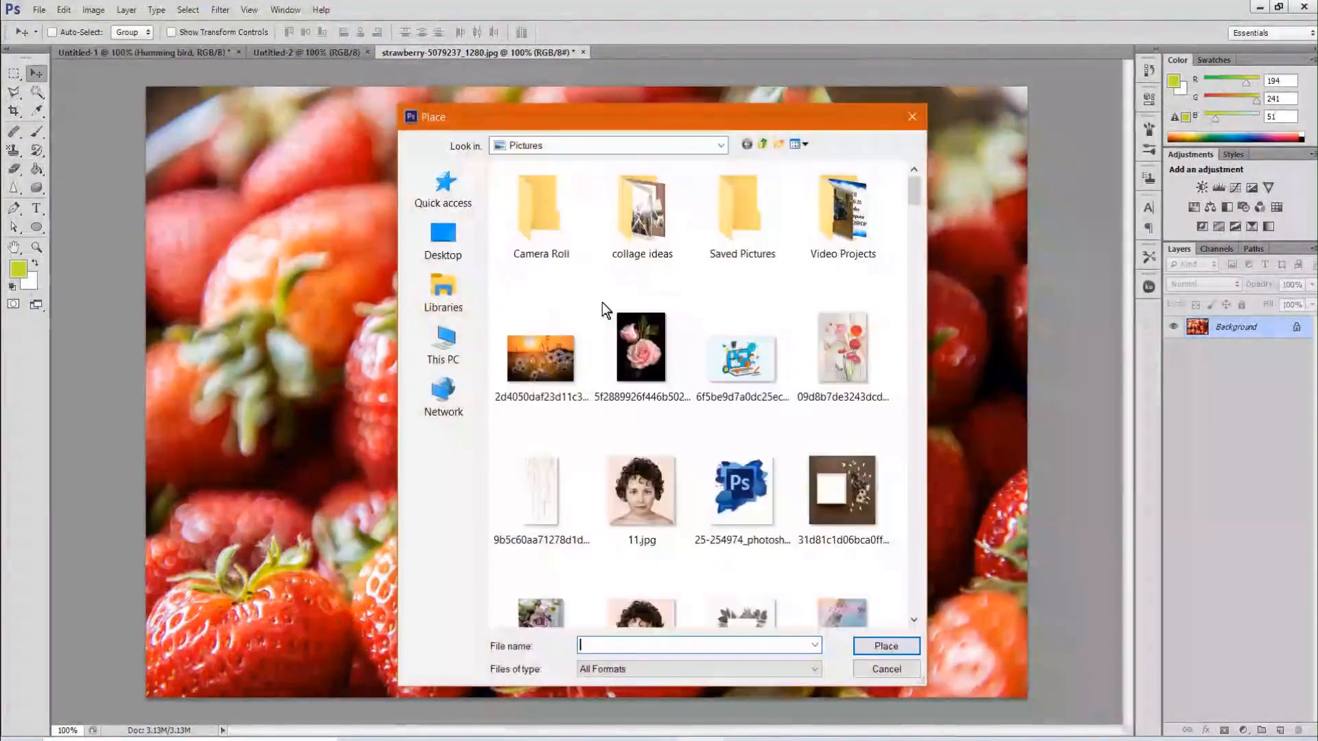
scroll(885, 460, down, 3)
scroll(876, 549, down, 5)
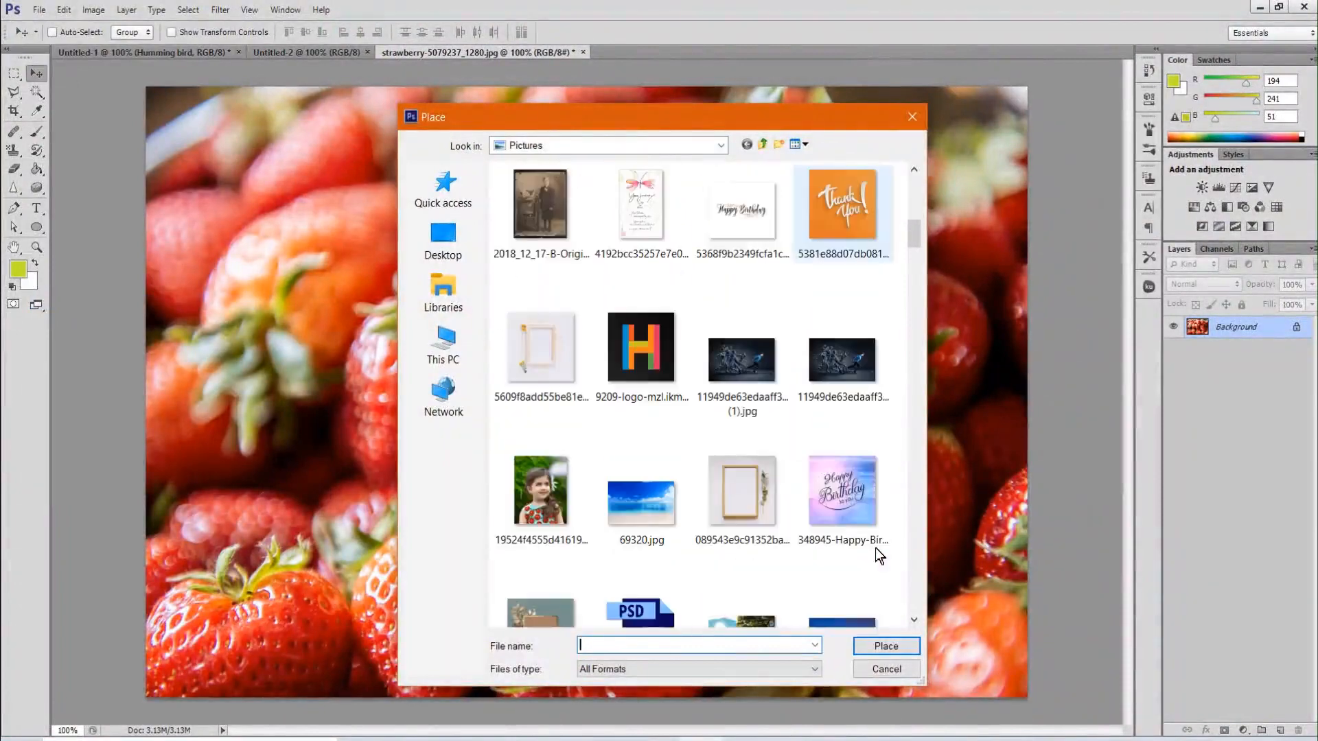
double_click(858, 443)
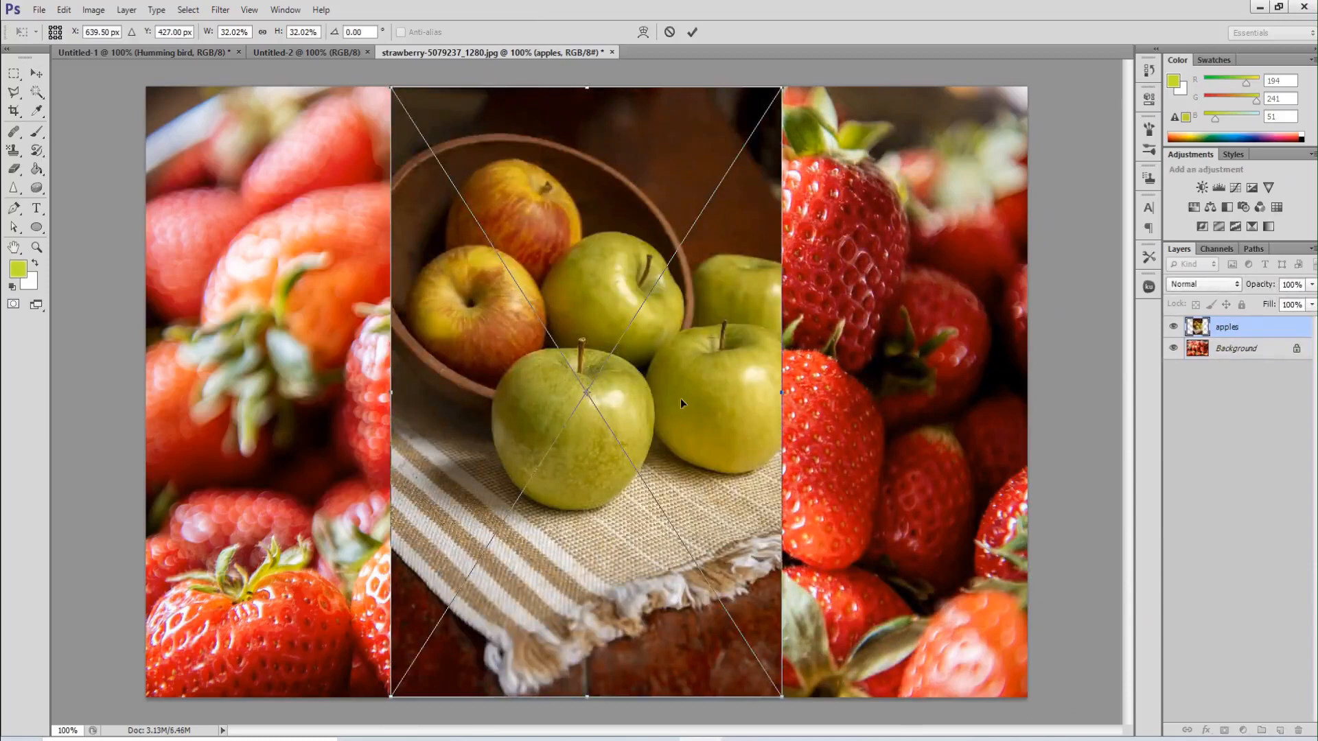
Scale the placed apples picture to about 24.08% width and 20.17% height in the canvas's lower-right corner and commit the placement.
drag(692, 394, 730, 398)
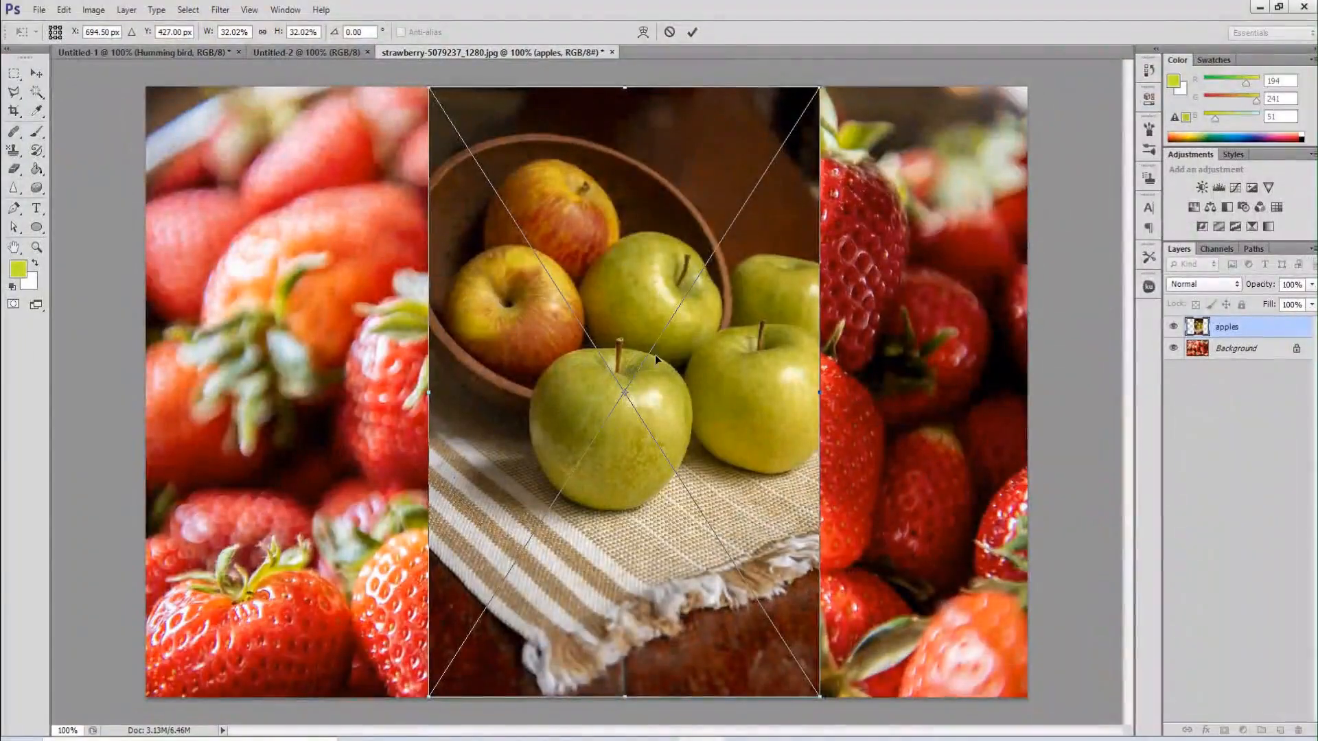
drag(713, 357, 766, 353)
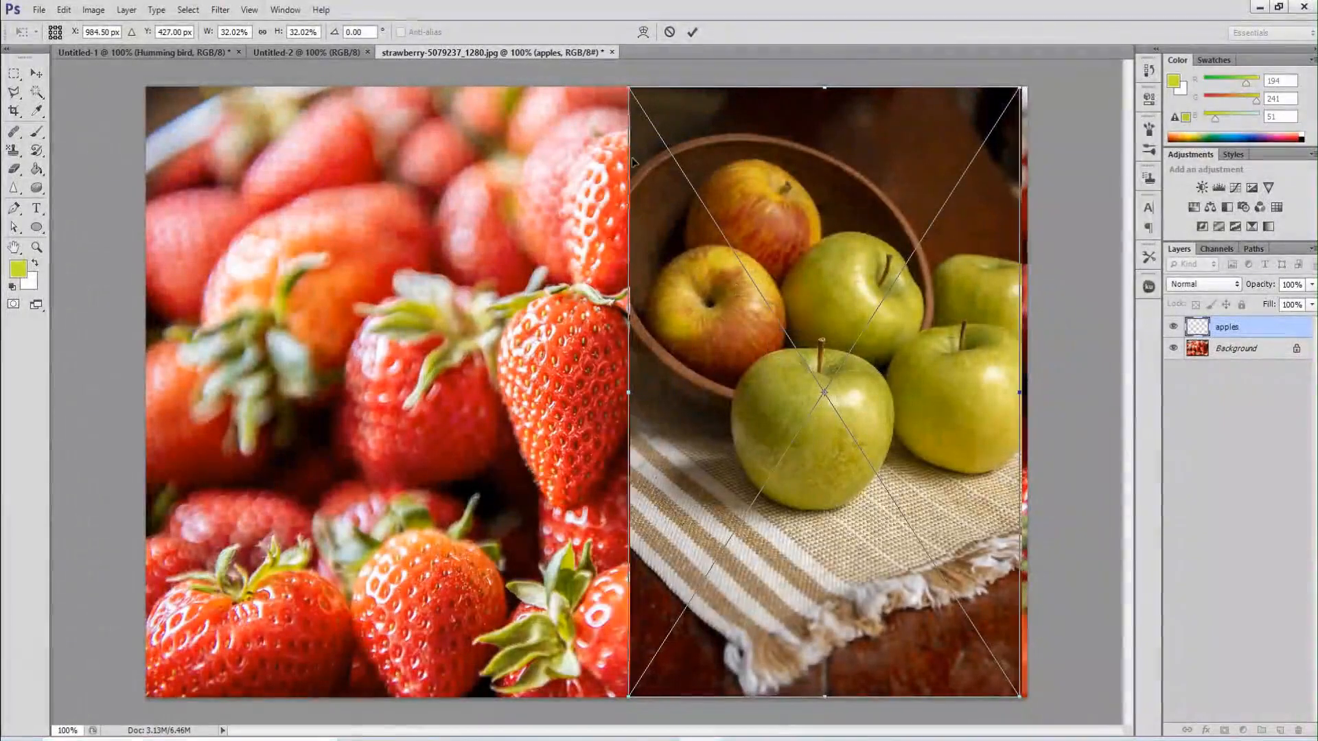
drag(622, 86, 739, 310)
mouse_move(810, 556)
mouse_down()
mouse_move(830, 554)
mouse_move(831, 571)
mouse_up()
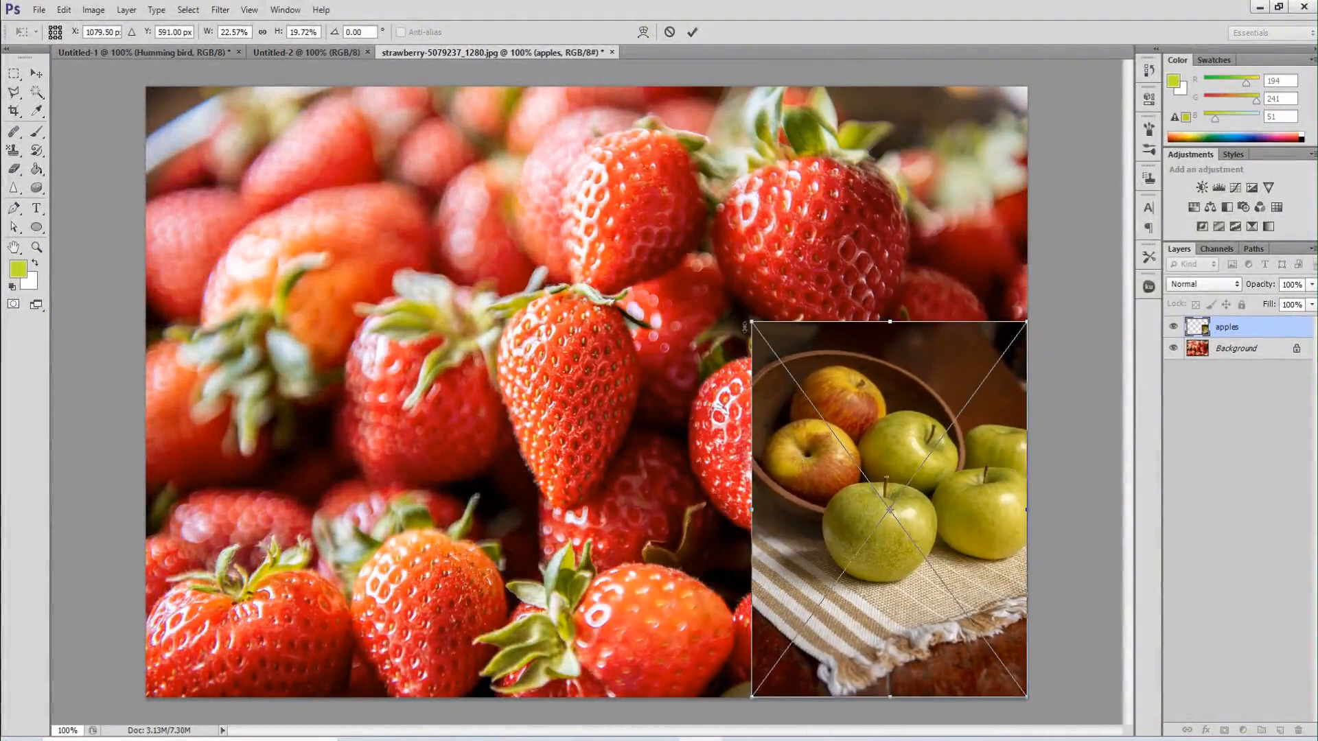
drag(751, 321, 733, 313)
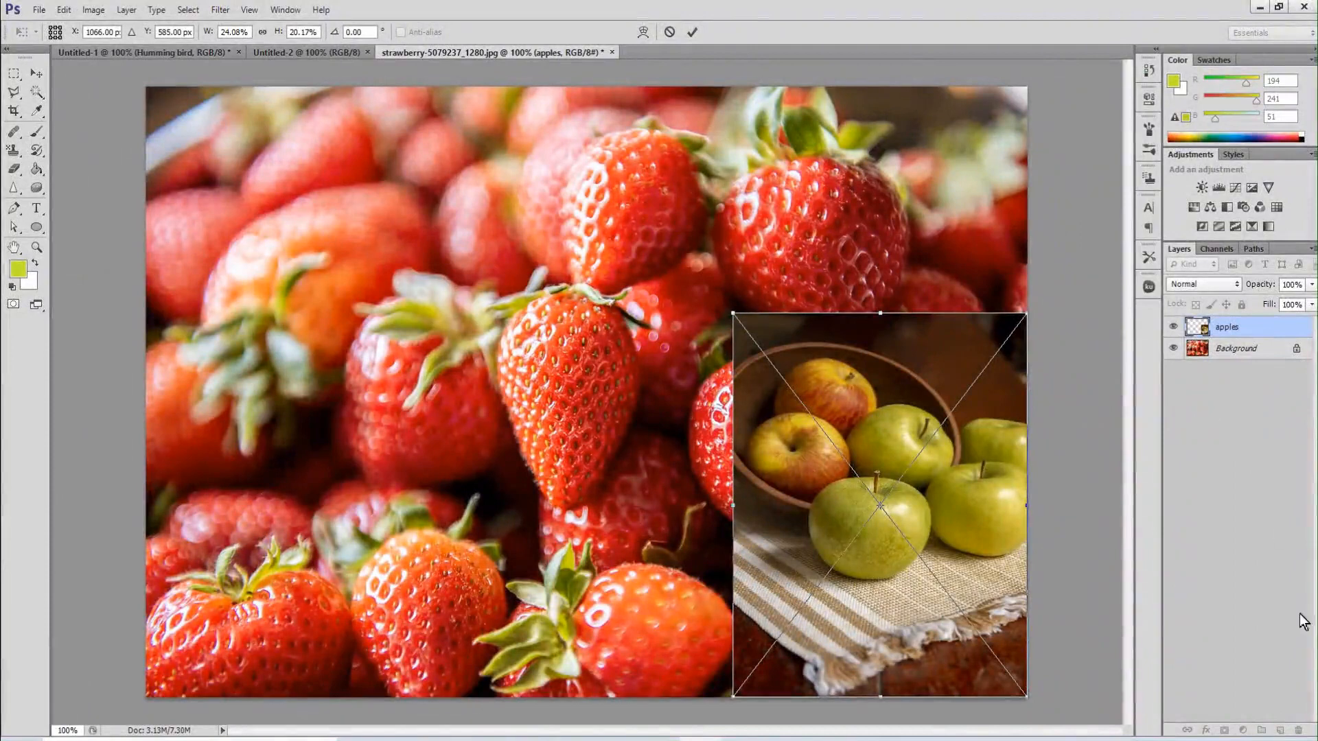
click(692, 32)
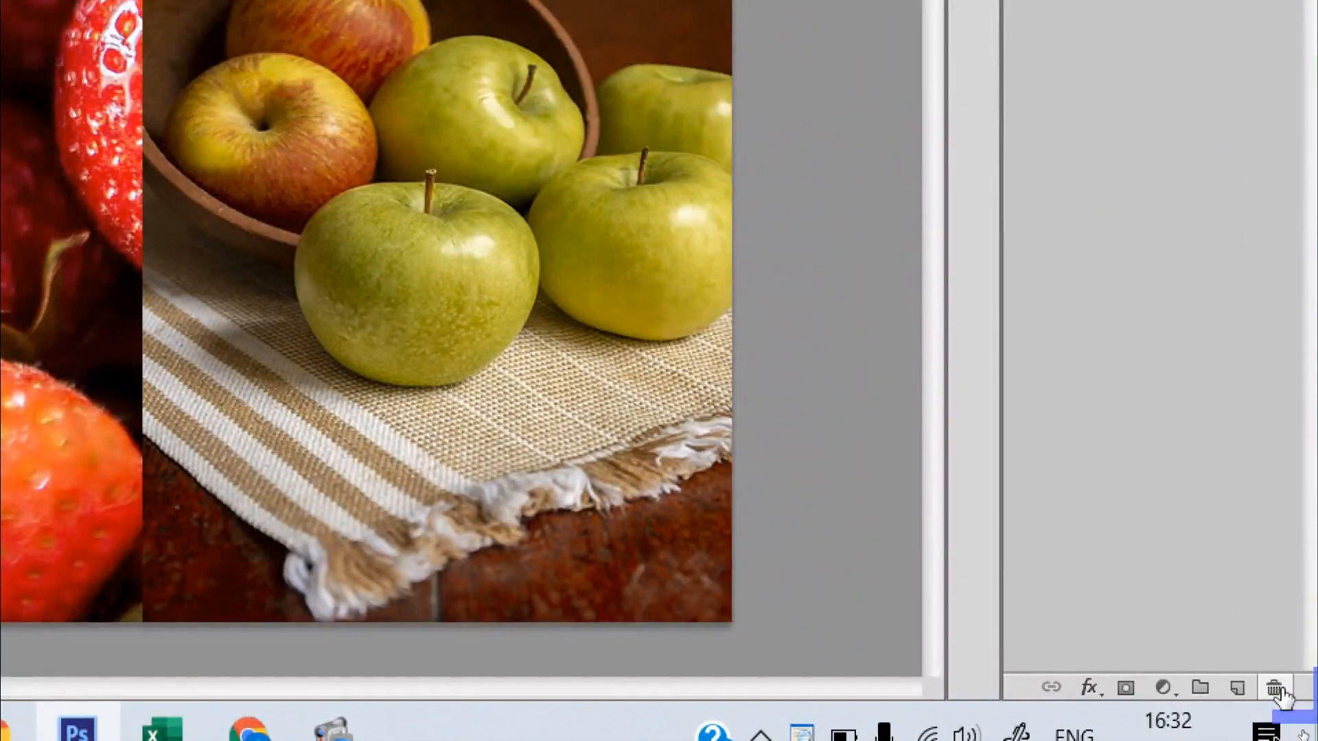
Add a new layer above the apples layer and paint broad freehand lime-green brush strokes on it across the image.
click(1236, 696)
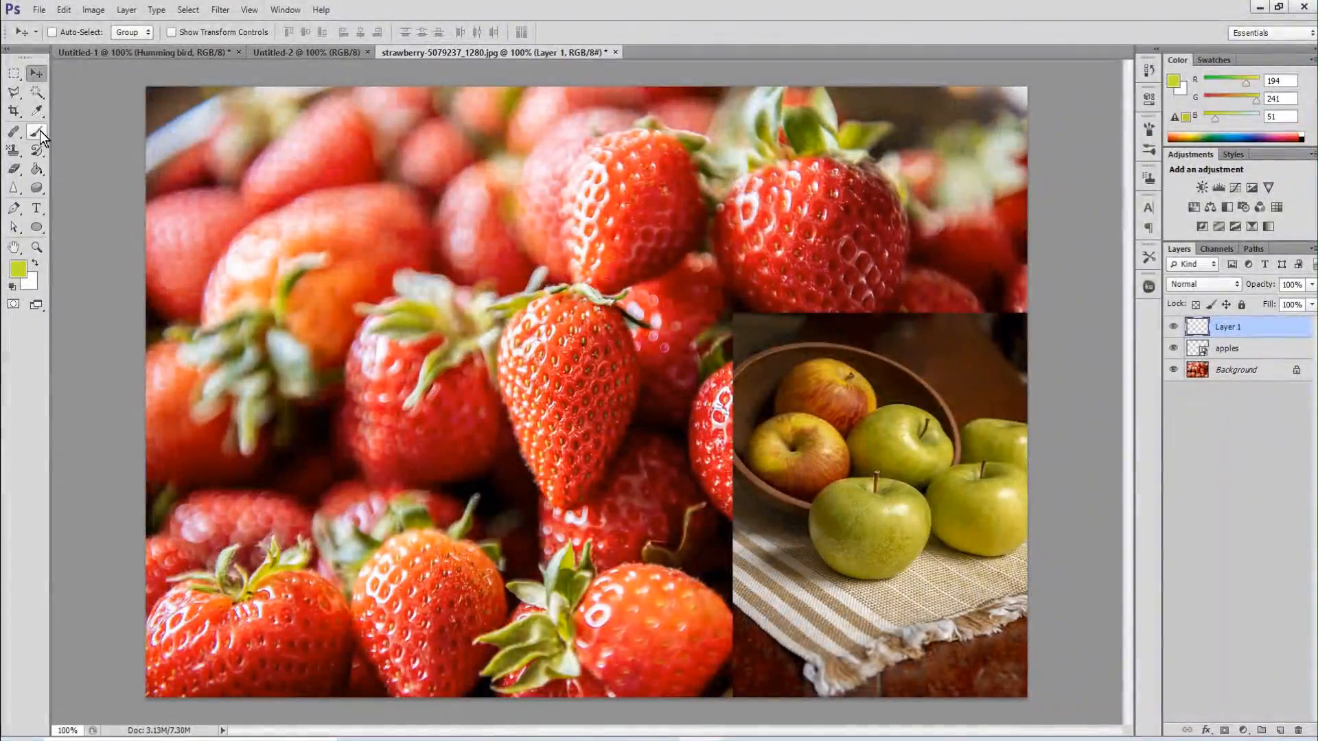
click(39, 131)
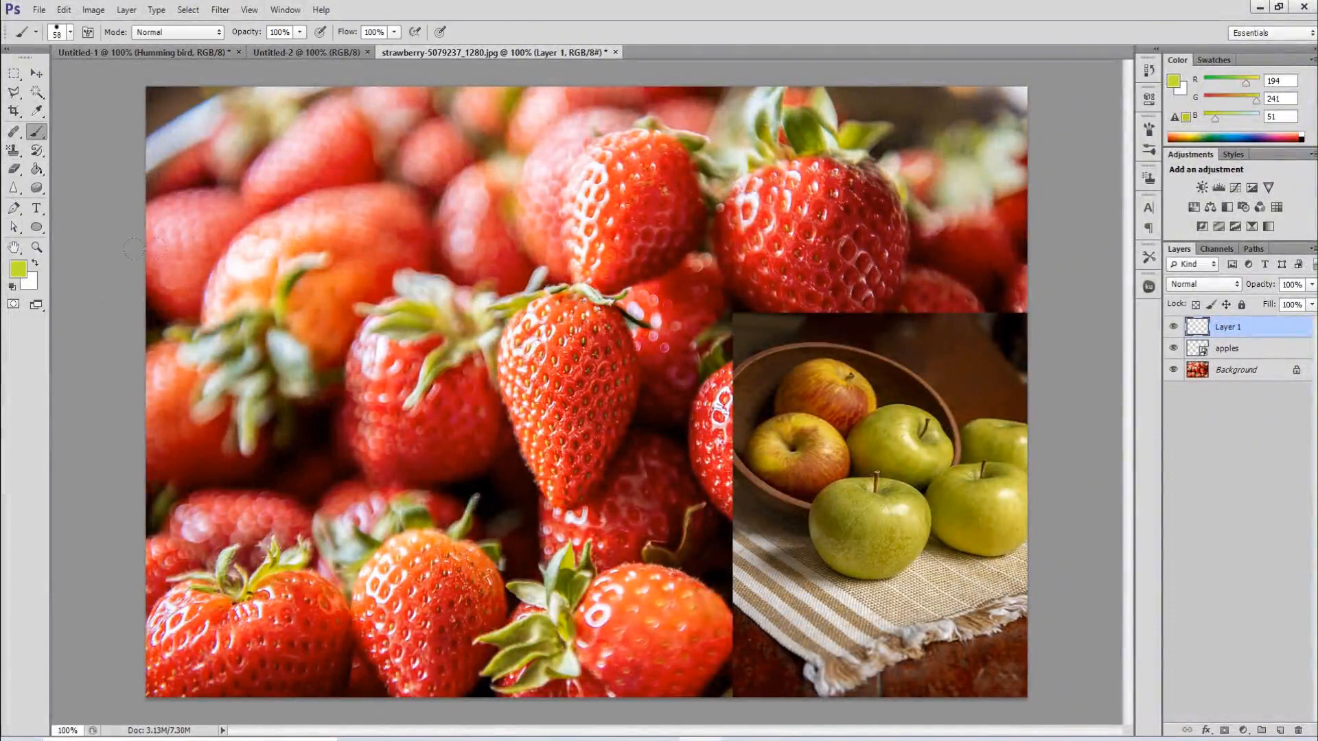
mouse_move(325, 270)
mouse_down()
mouse_move(199, 278)
mouse_move(168, 340)
mouse_move(213, 412)
mouse_up()
mouse_move(337, 446)
mouse_down()
mouse_move(739, 485)
mouse_move(680, 528)
mouse_move(1086, 290)
mouse_move(856, 112)
mouse_move(313, 72)
mouse_move(206, 94)
mouse_move(457, 173)
mouse_move(280, 229)
mouse_move(813, 456)
mouse_move(760, 609)
mouse_move(232, 538)
mouse_move(163, 499)
mouse_move(444, 569)
mouse_move(648, 582)
mouse_move(883, 554)
mouse_move(988, 329)
mouse_up()
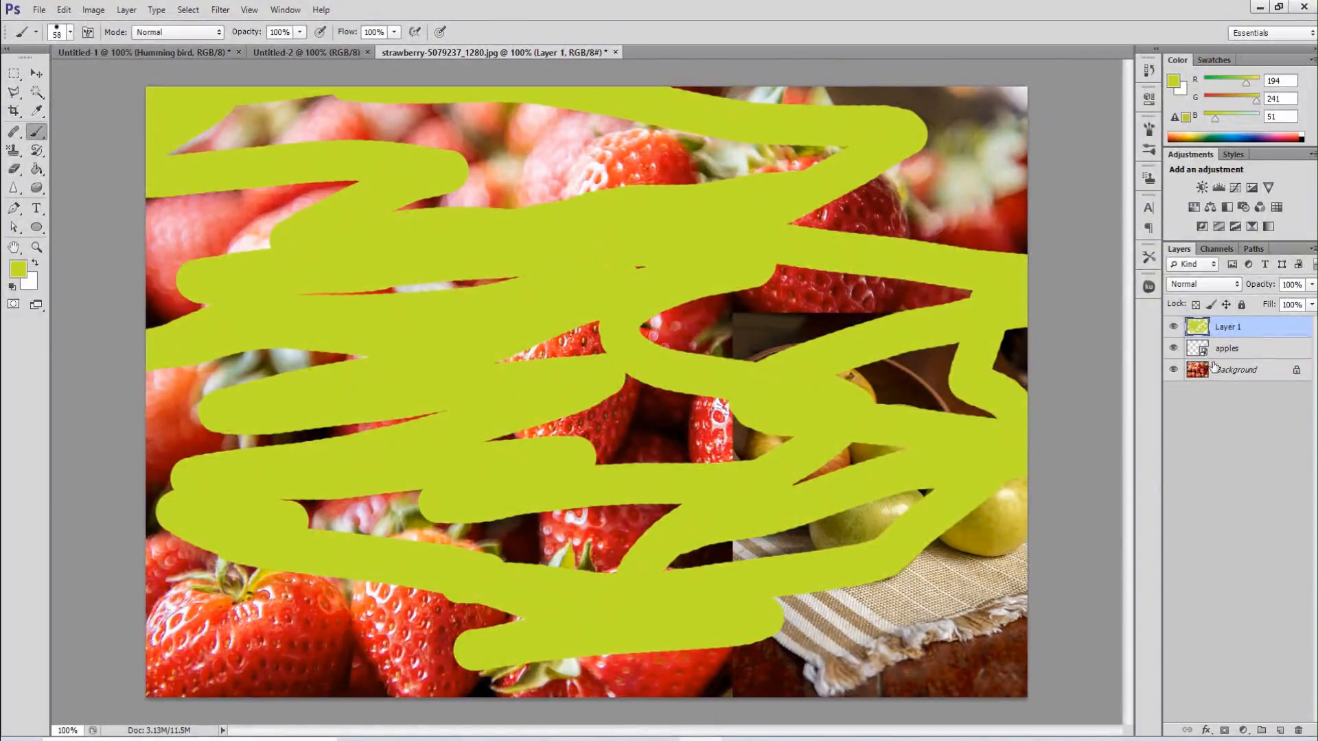
Toggle the visibility of the painted Layer 1 to compare the picture with and without the strokes.
click(1173, 328)
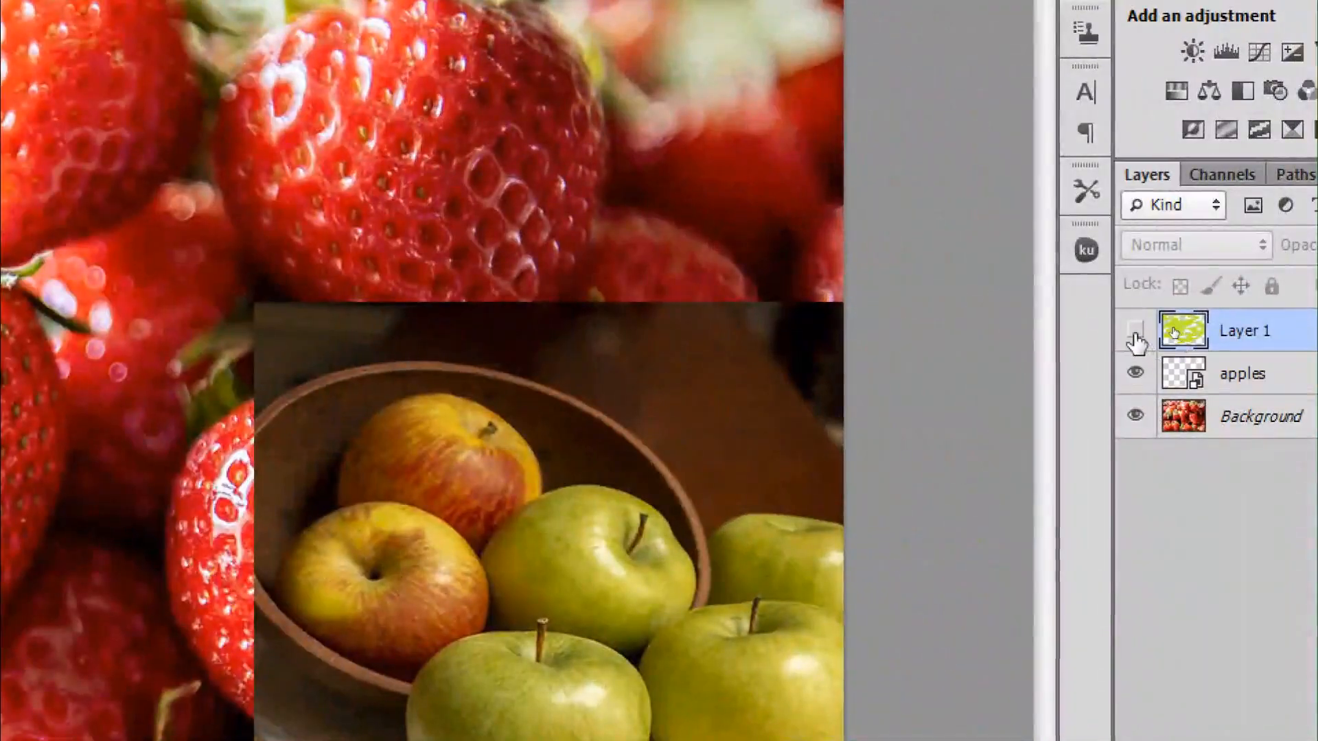
click(1173, 330)
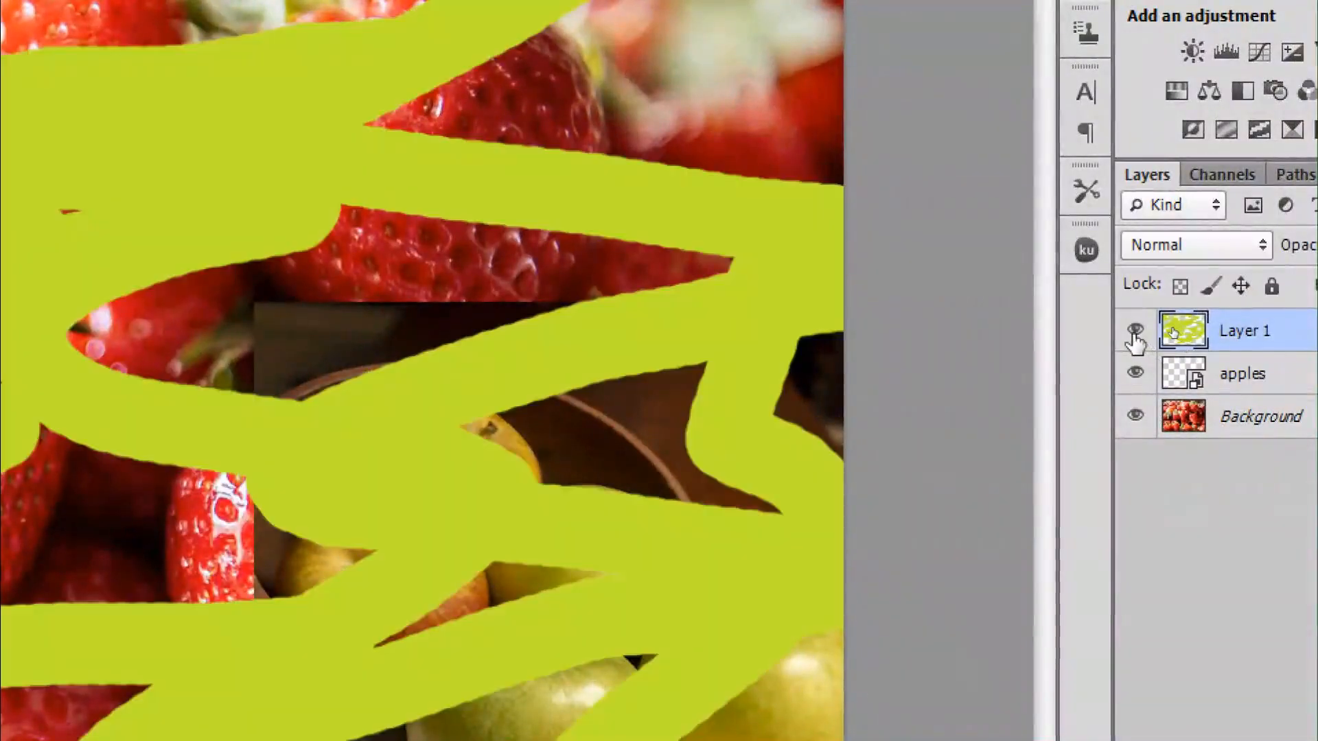
click(1135, 331)
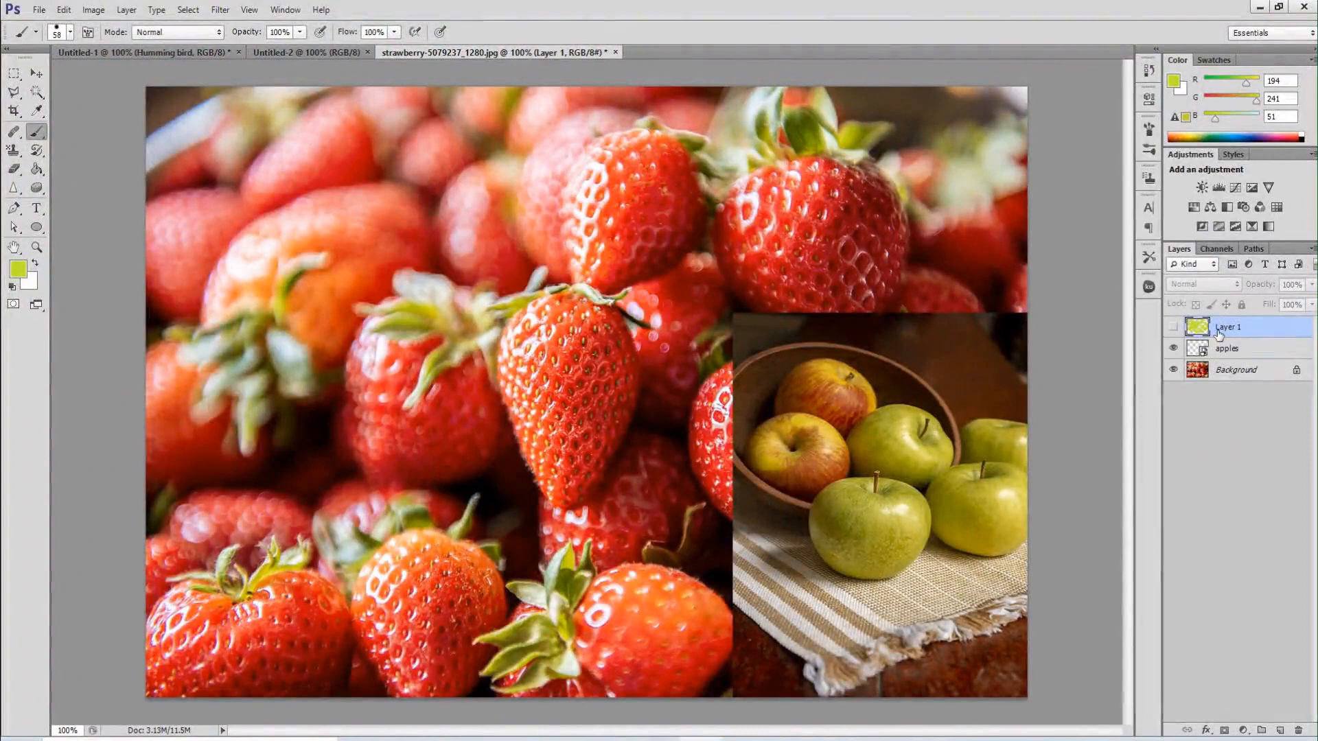
Show Layer 1 again and fill it completely with the lime-green foreground color.
click(1173, 328)
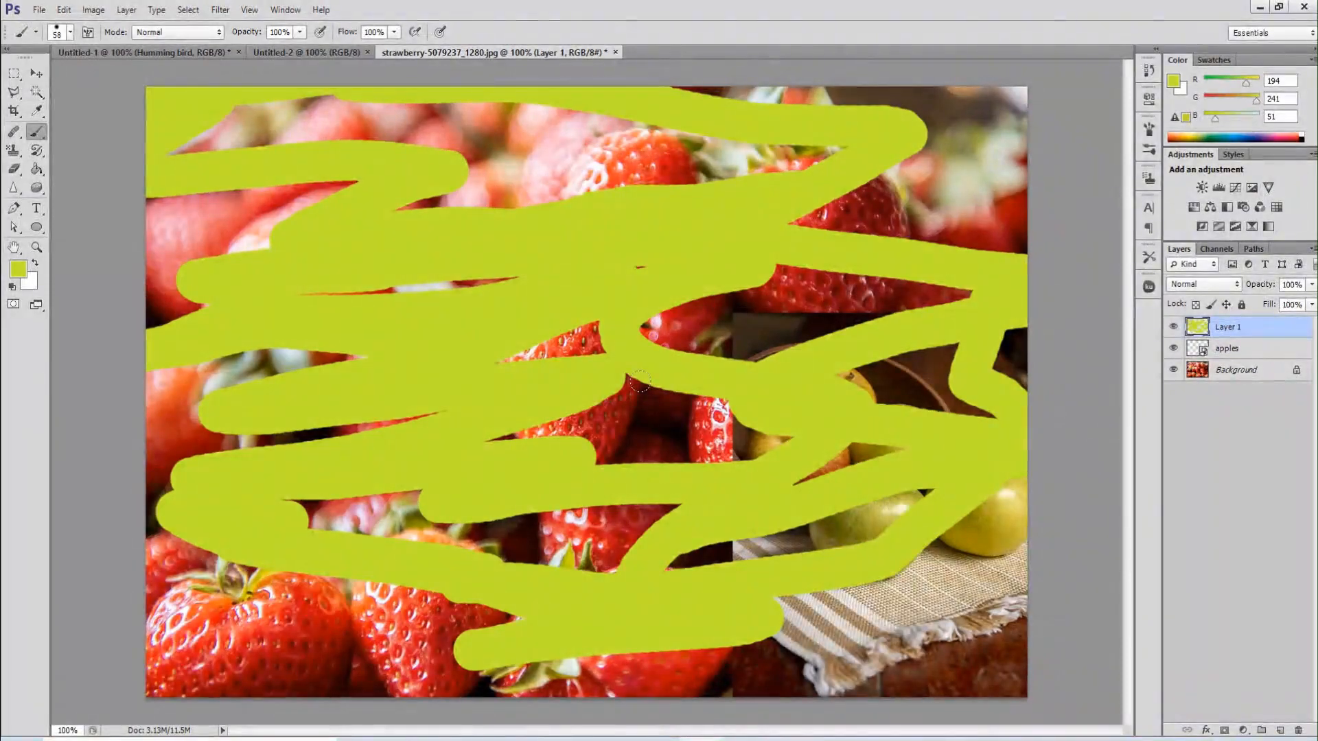
key(alt+BackSpace)
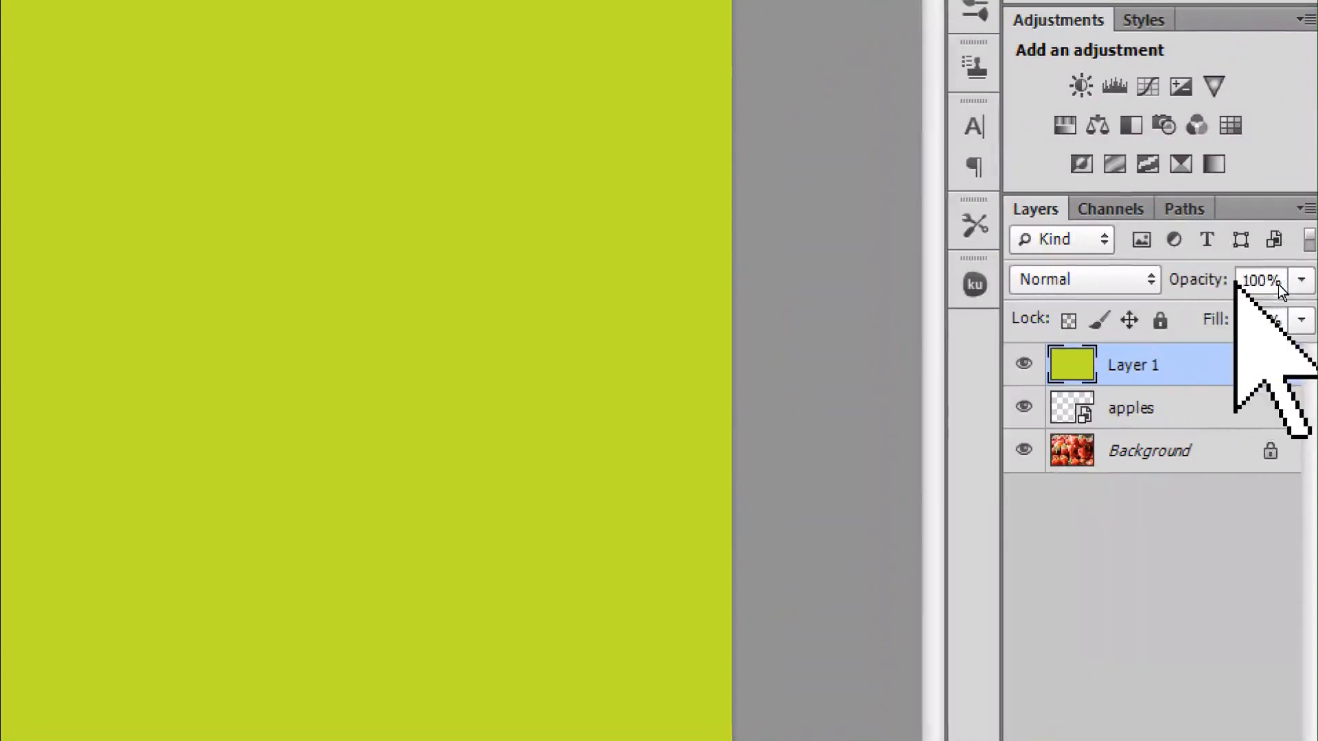
Try Layer 1 at 80% and 44% opacity, and restore it to 100%.
drag(1224, 285, 1190, 288)
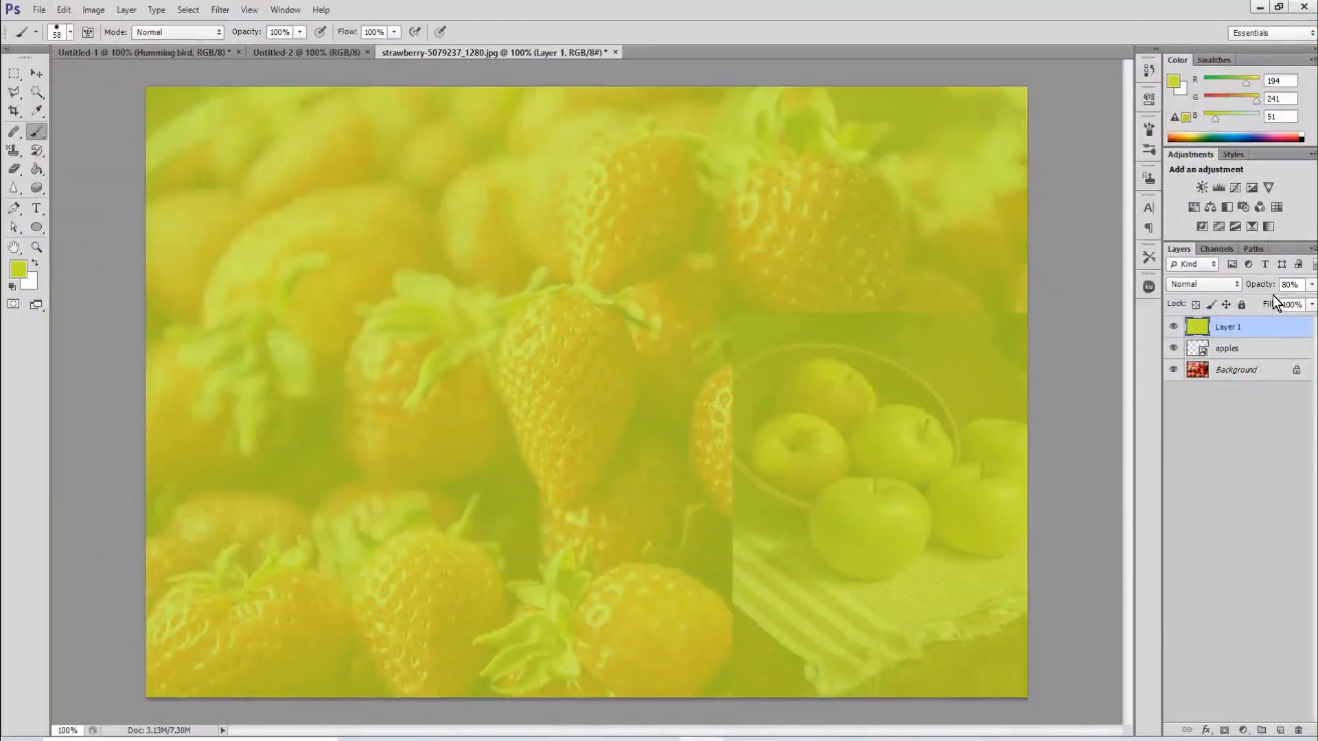
drag(1272, 290, 1249, 291)
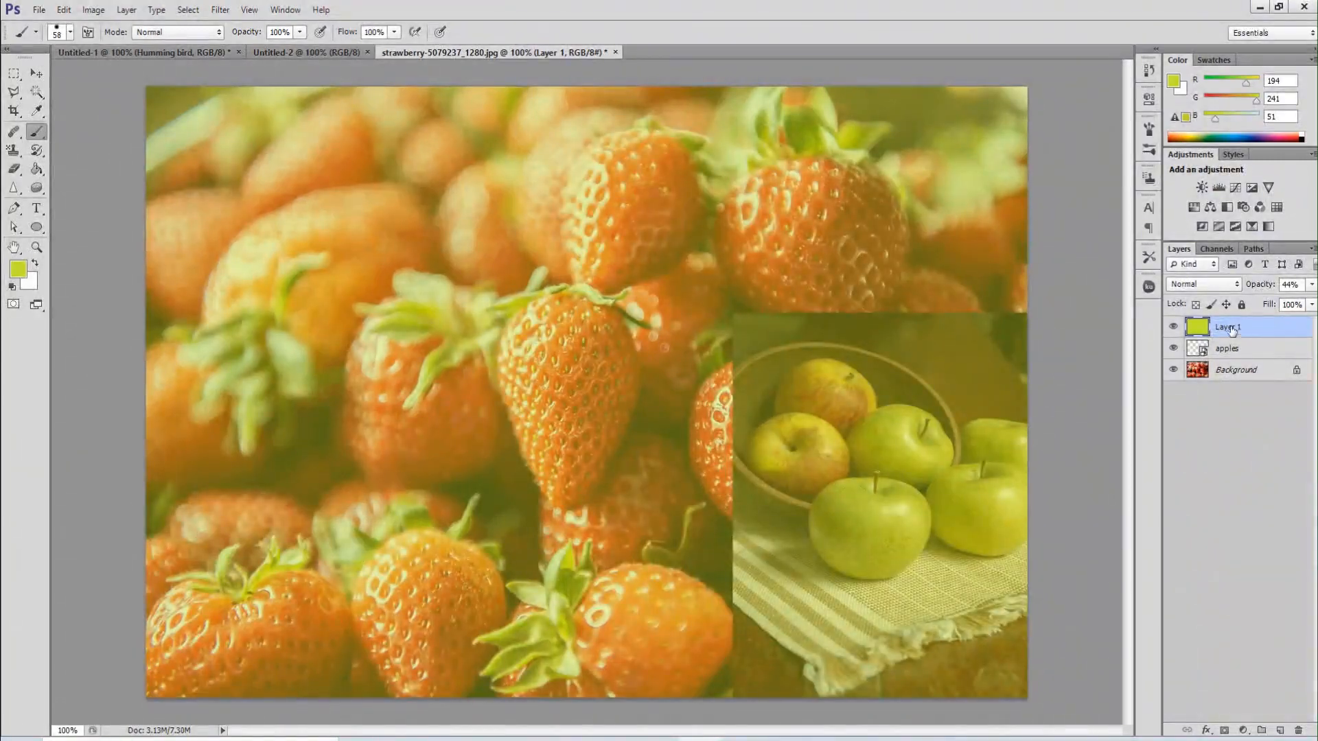
drag(1263, 284, 1317, 286)
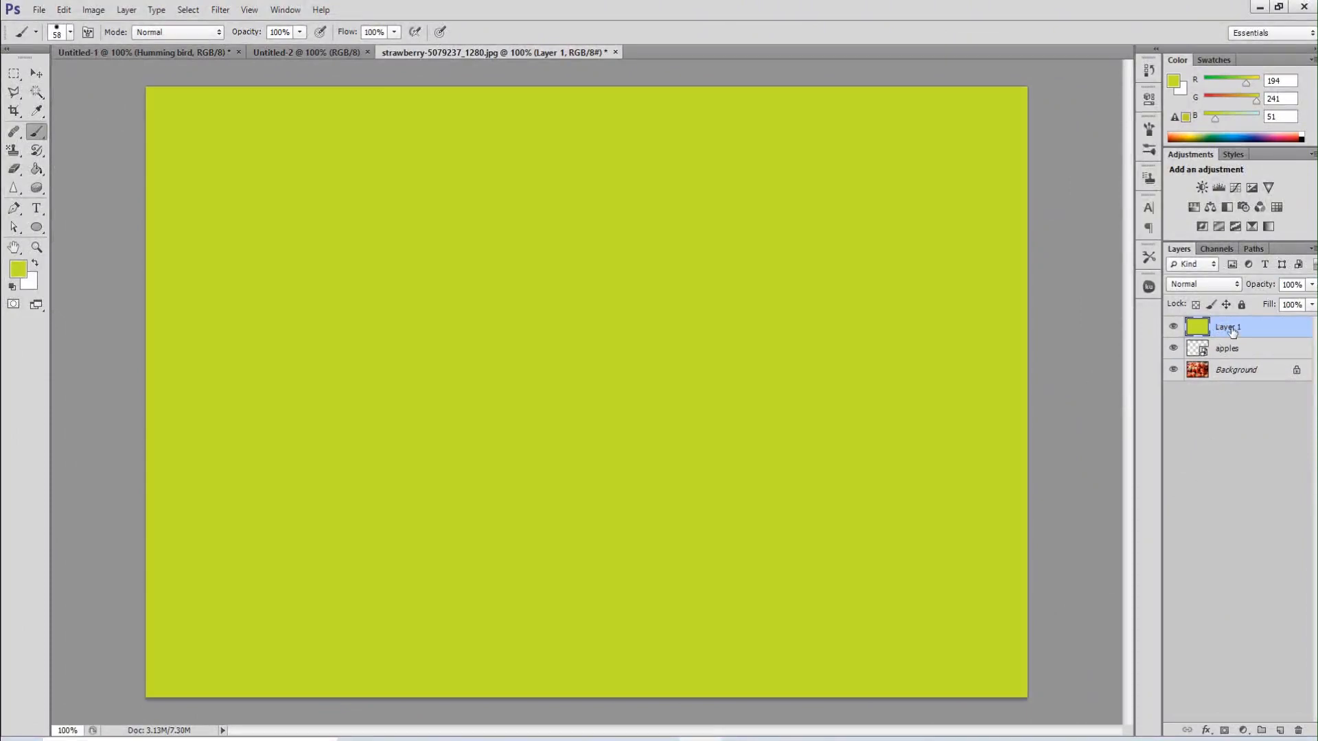
Convert the locked Background into a regular layer named "strawberries" and move Layer 1 beneath it.
drag(1231, 330, 1235, 402)
mouse_move(1294, 372)
double_click(1251, 373)
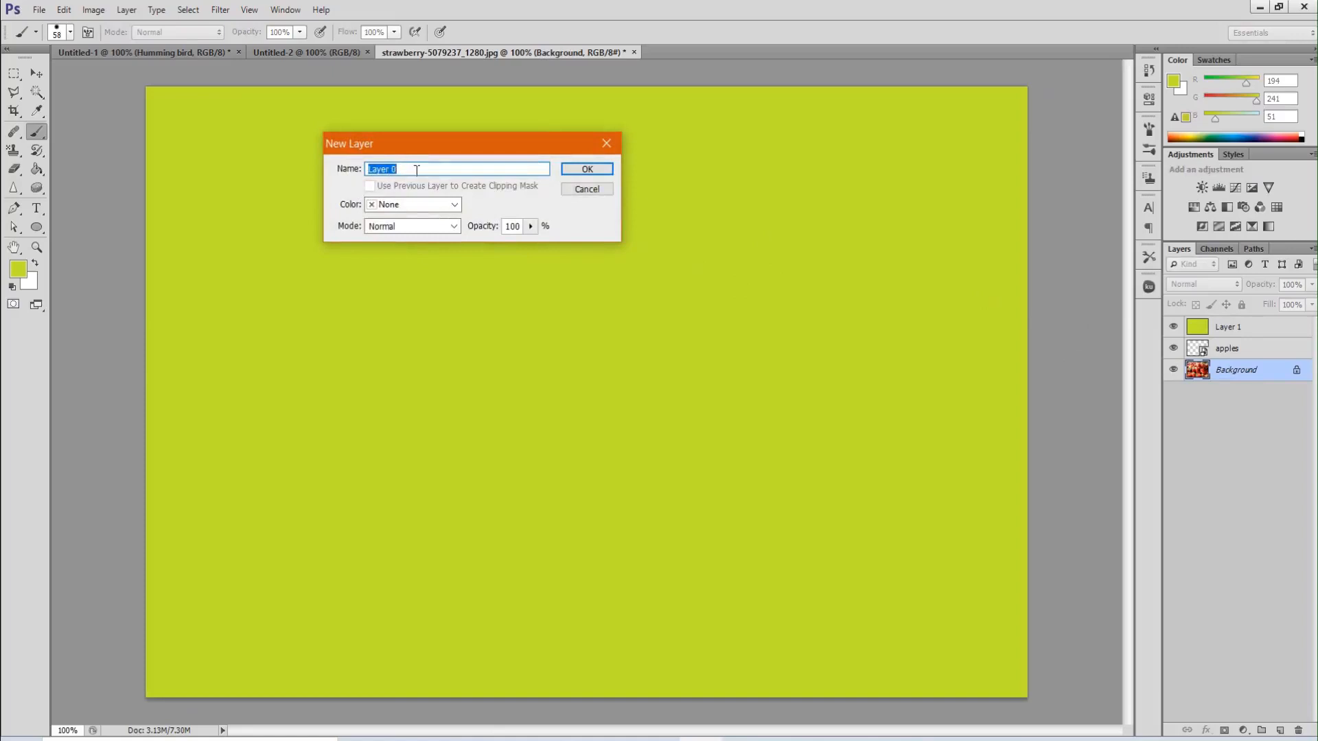
text(strawberries)
click(565, 164)
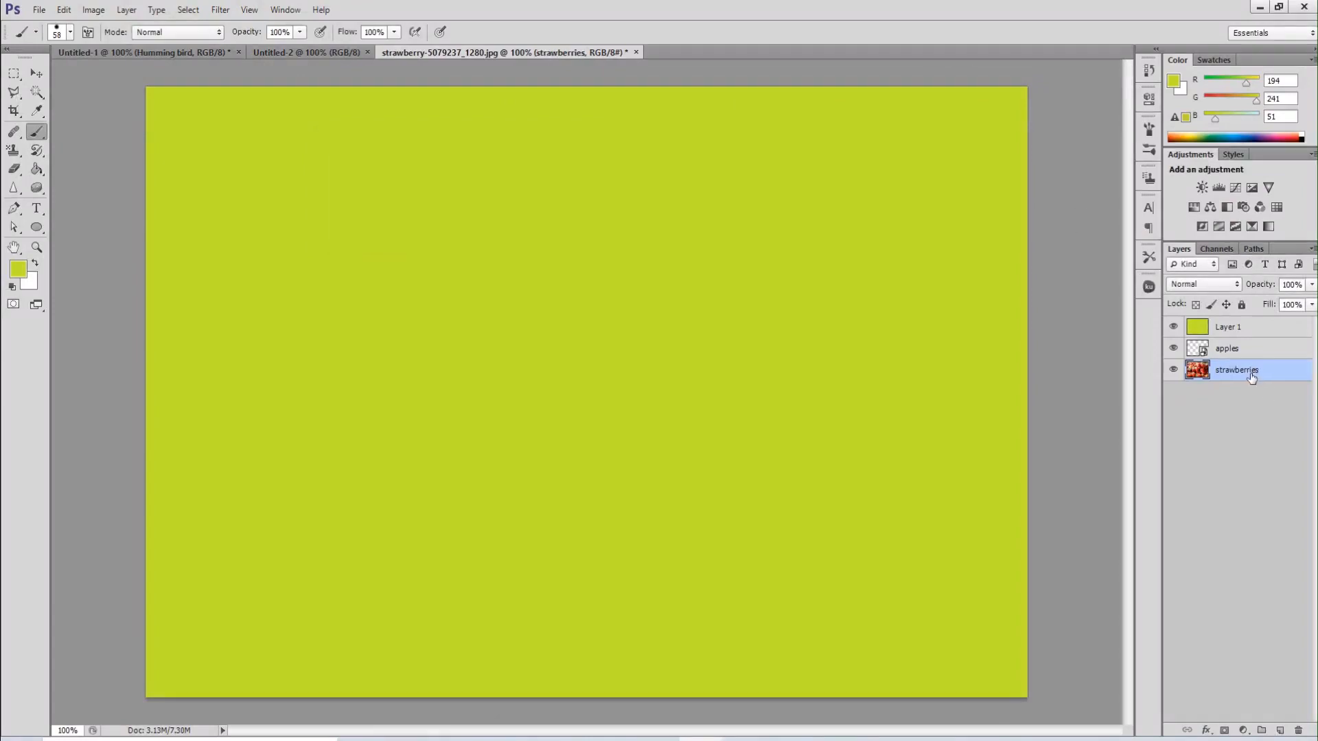
drag(1234, 329, 1245, 396)
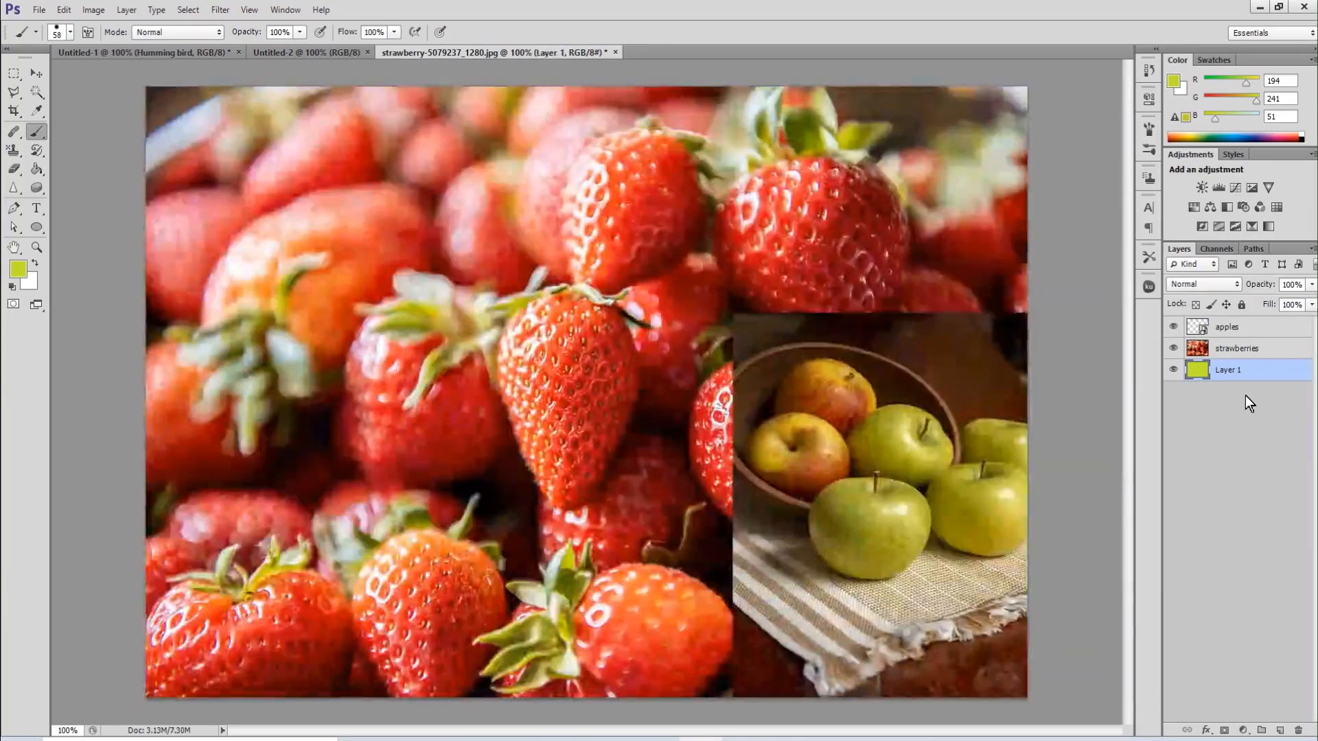
Transform the strawberries layer to about 81.48% width and 63% height, aligned with the canvas's left edge and the apples picture's top.
click(1225, 353)
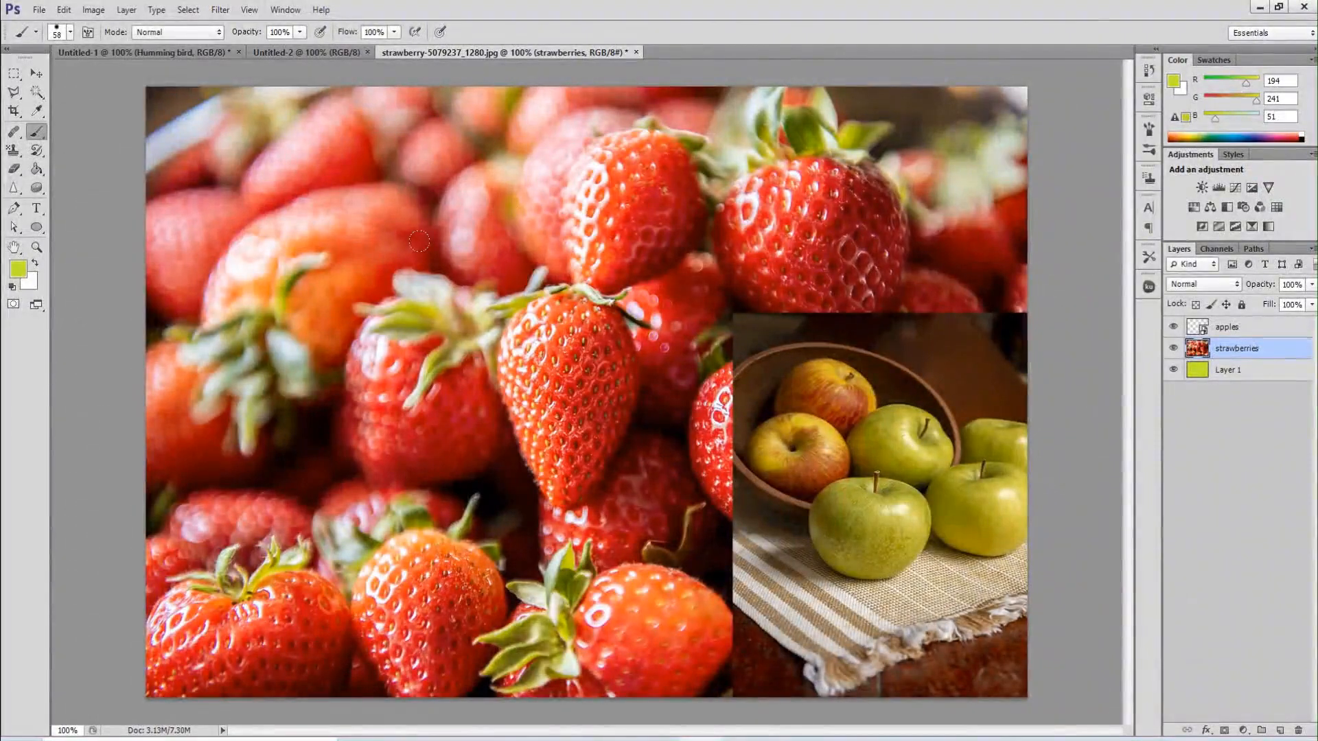
key(ctrl+t)
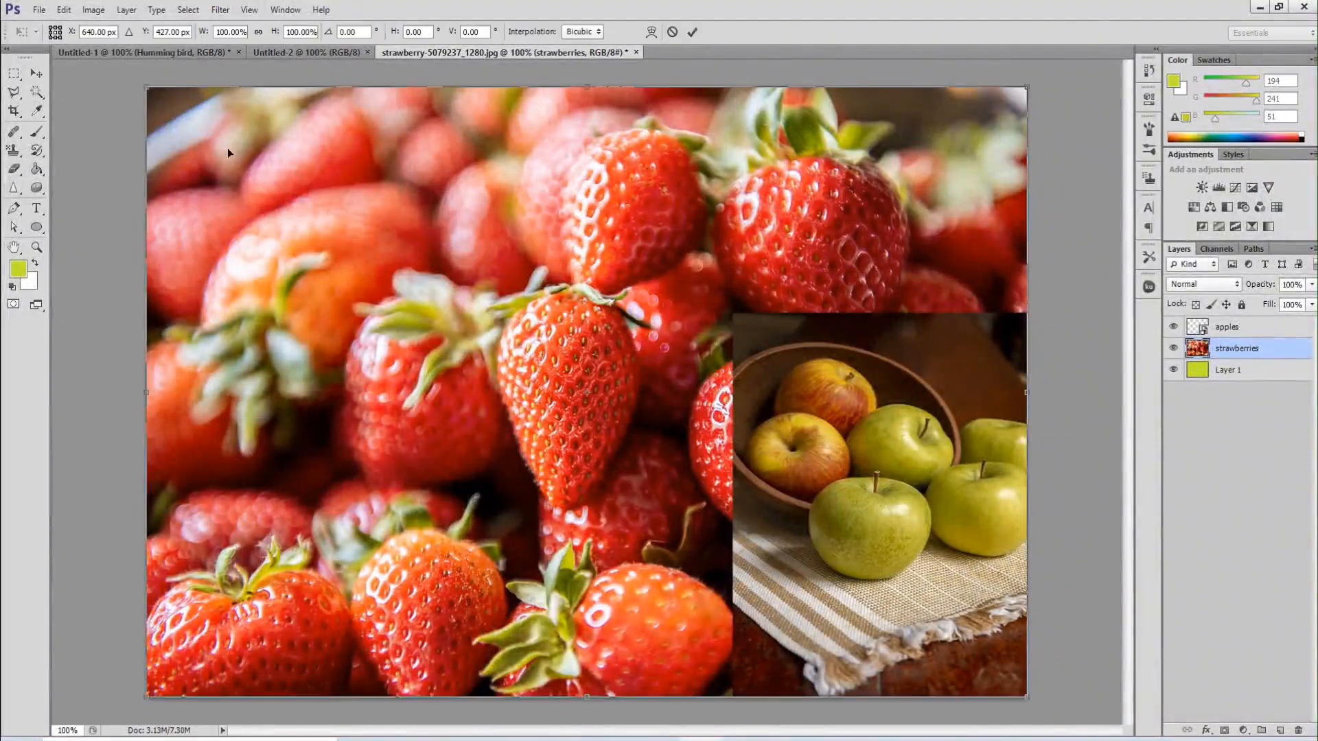
drag(145, 87, 277, 313)
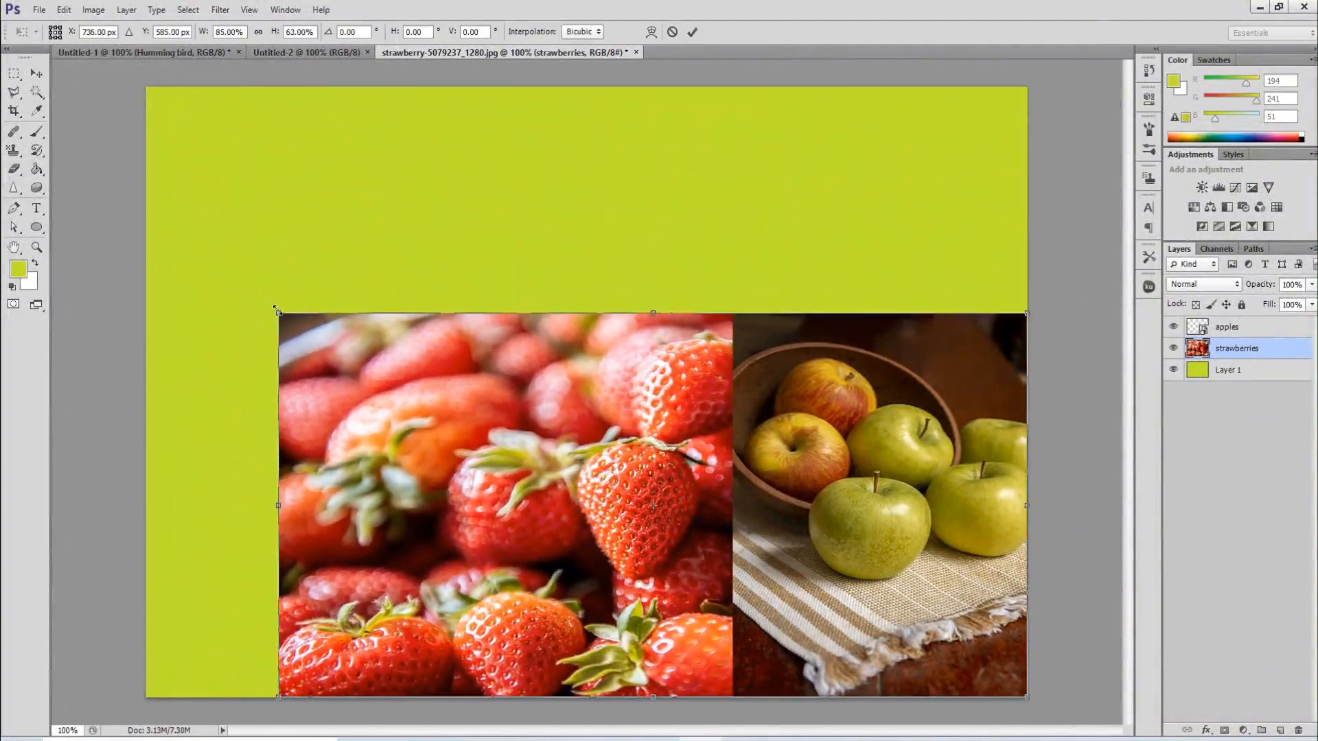
drag(477, 479, 354, 482)
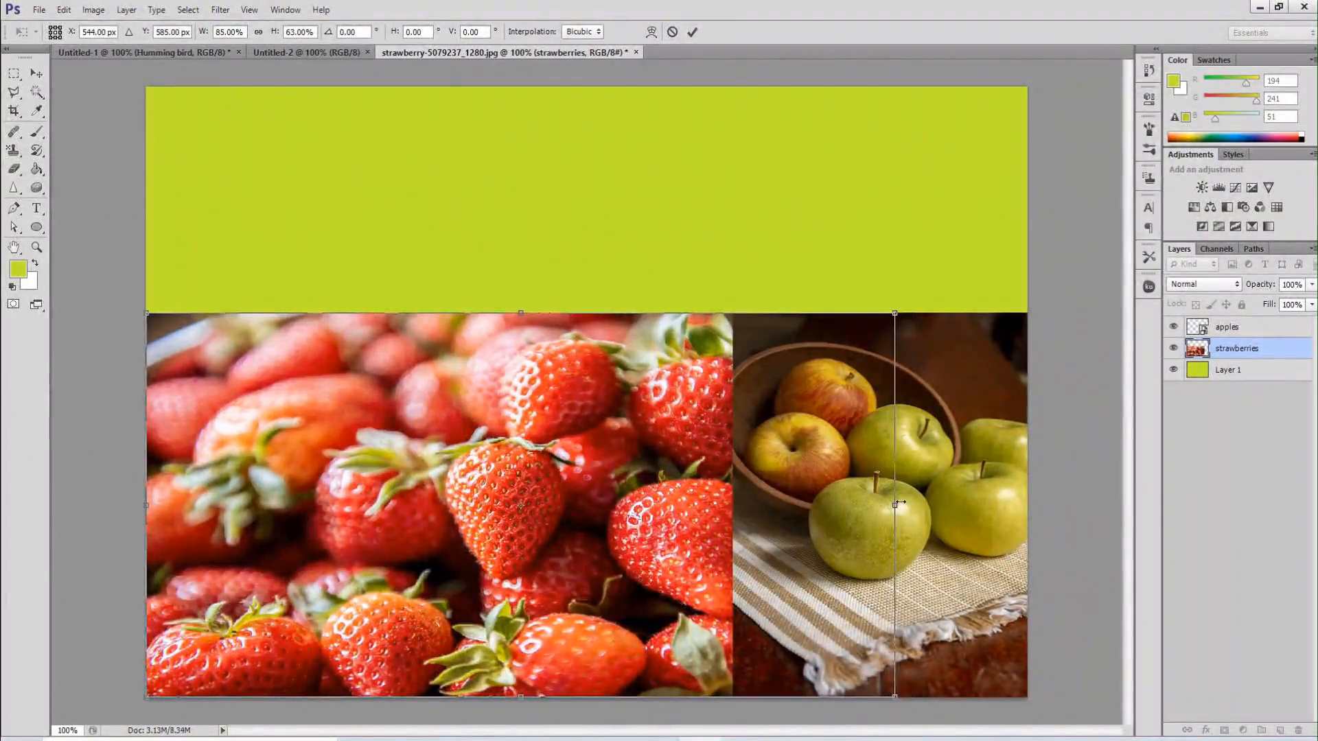
drag(899, 503, 865, 505)
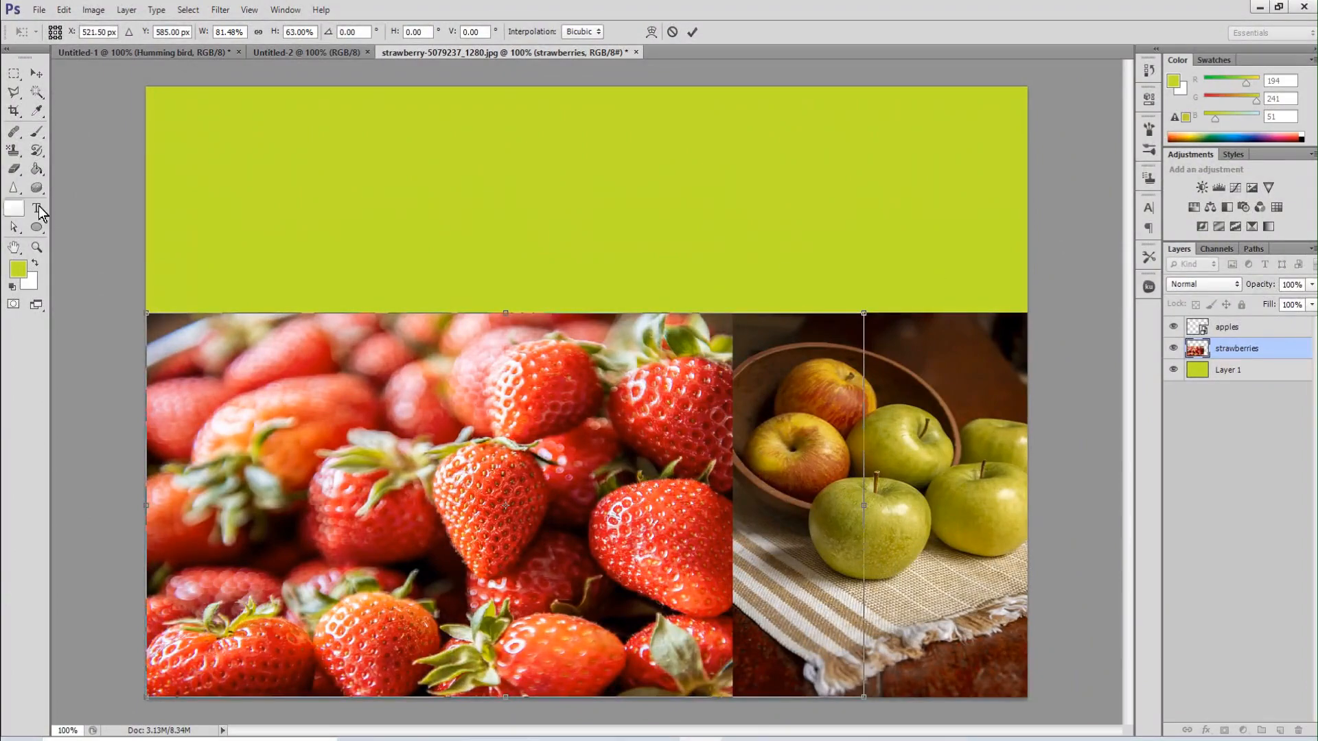
click(692, 33)
key(b)
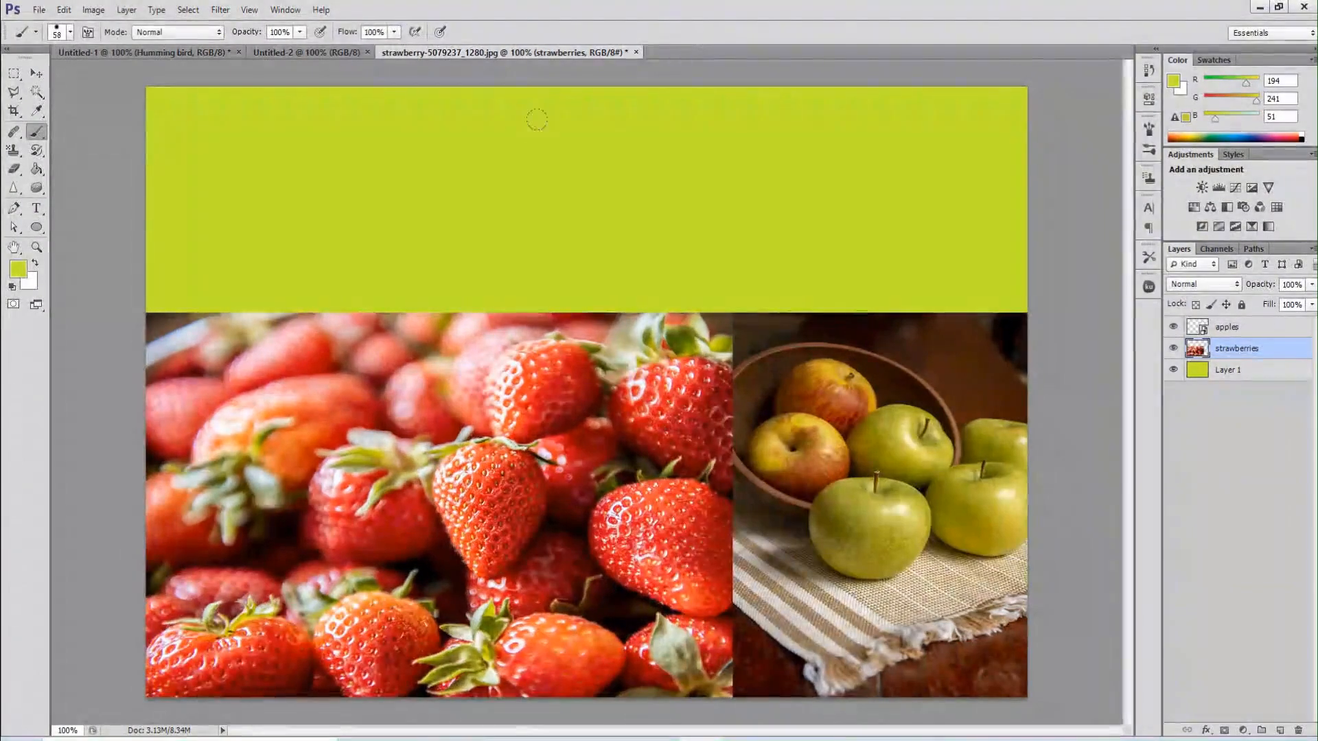
Add a FRUITS text title above the strawberries layer and move it to the middle of the green band.
click(35, 208)
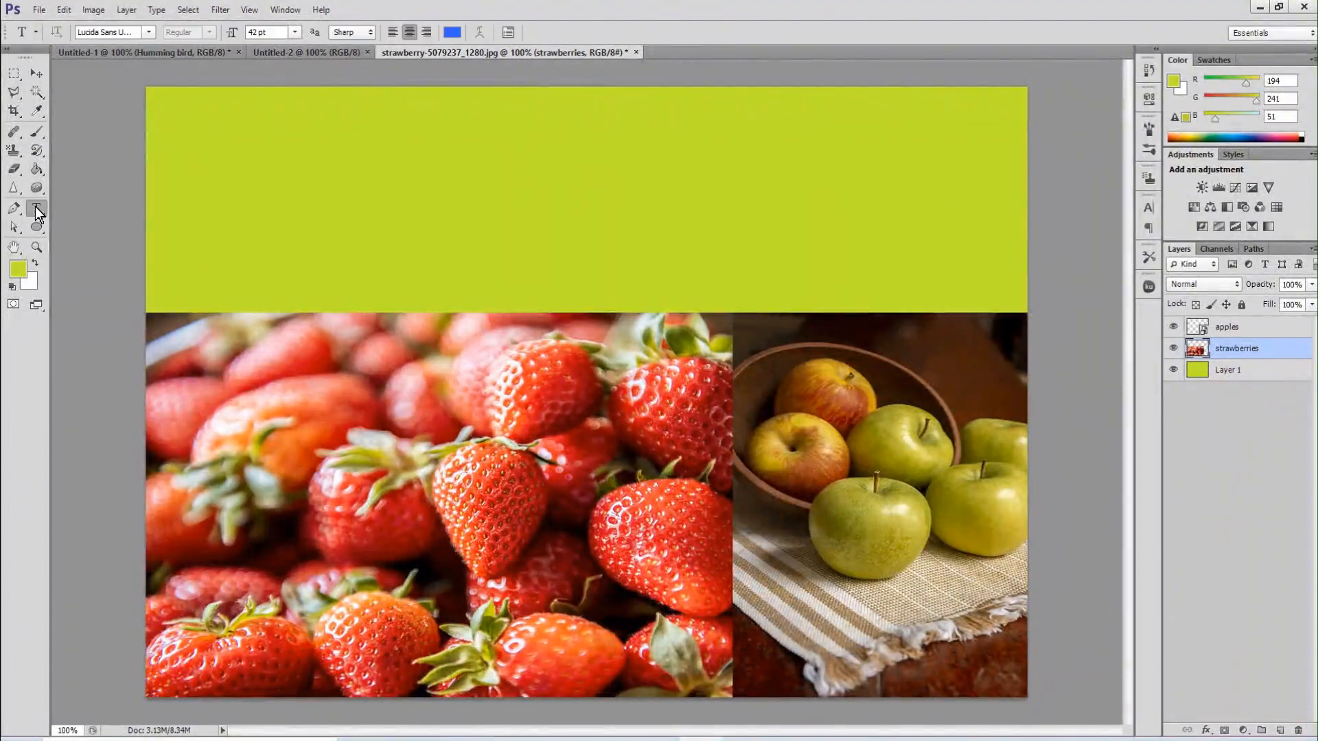
click(335, 150)
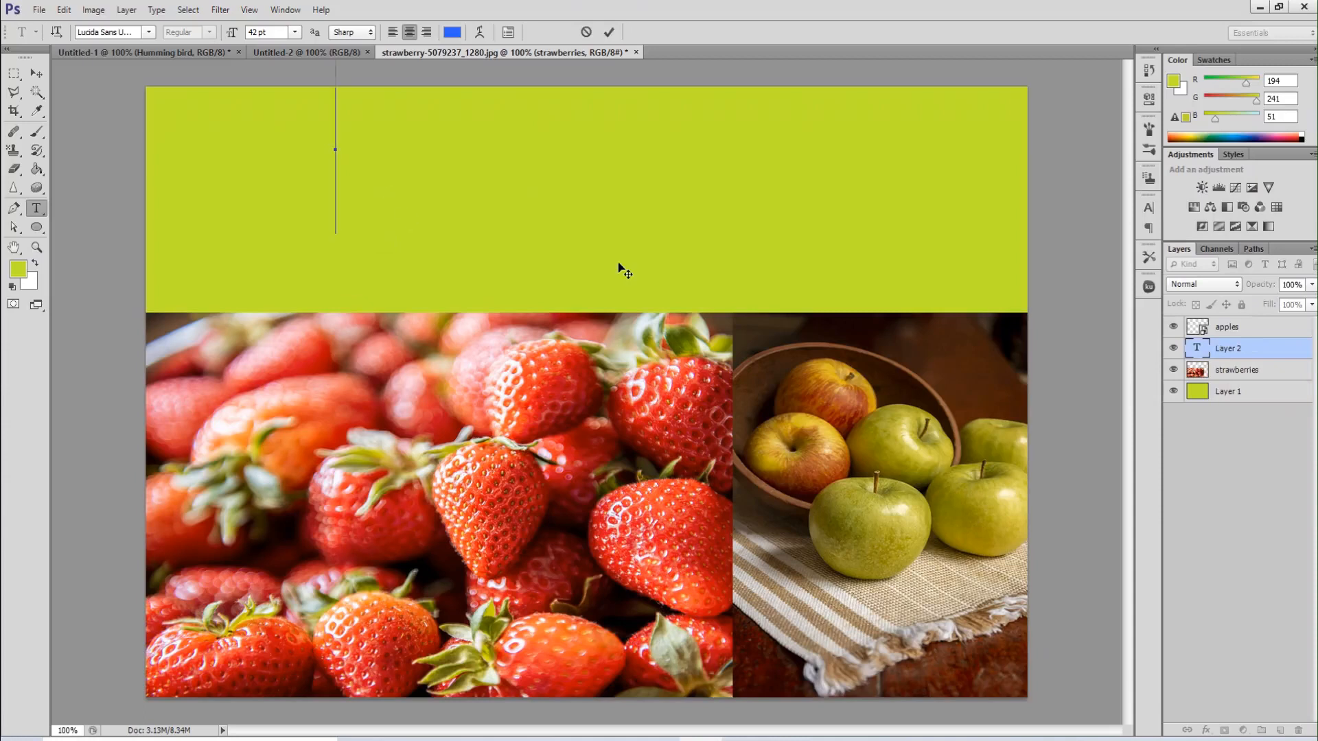
text(FRU)
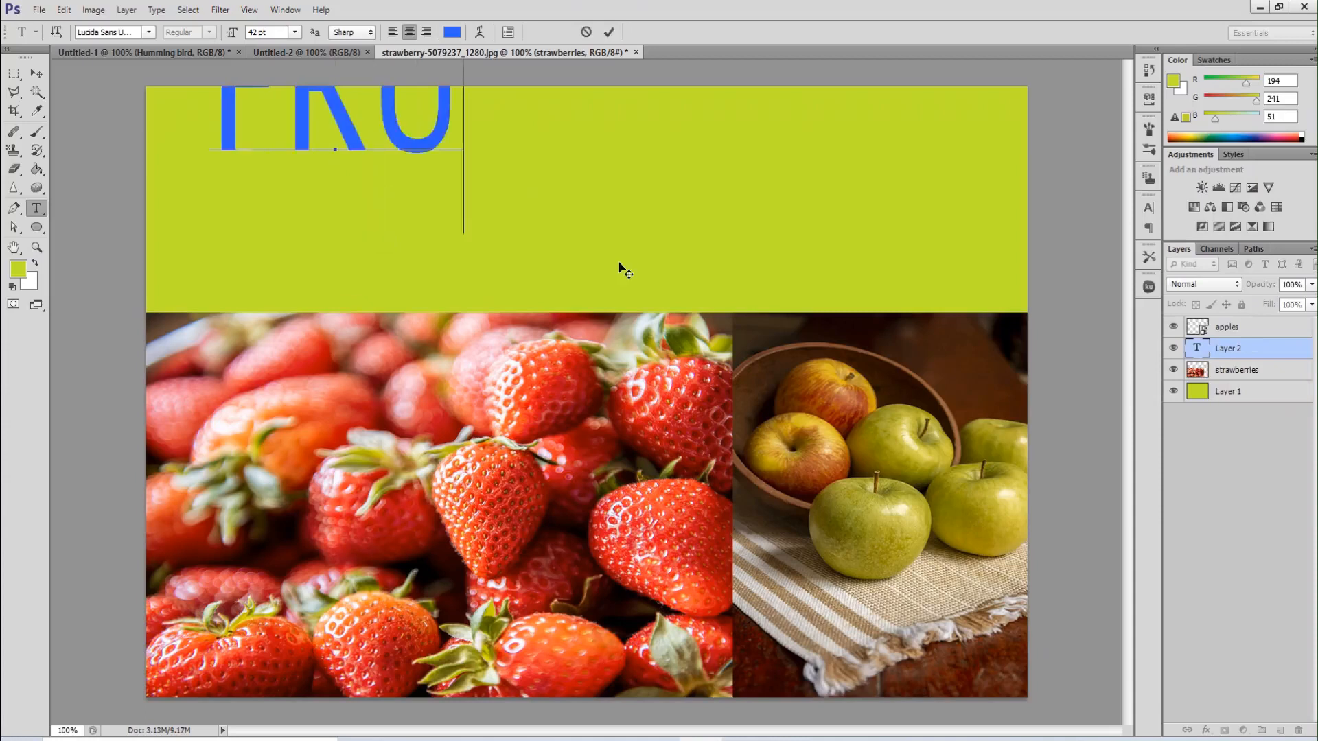
text(ITS)
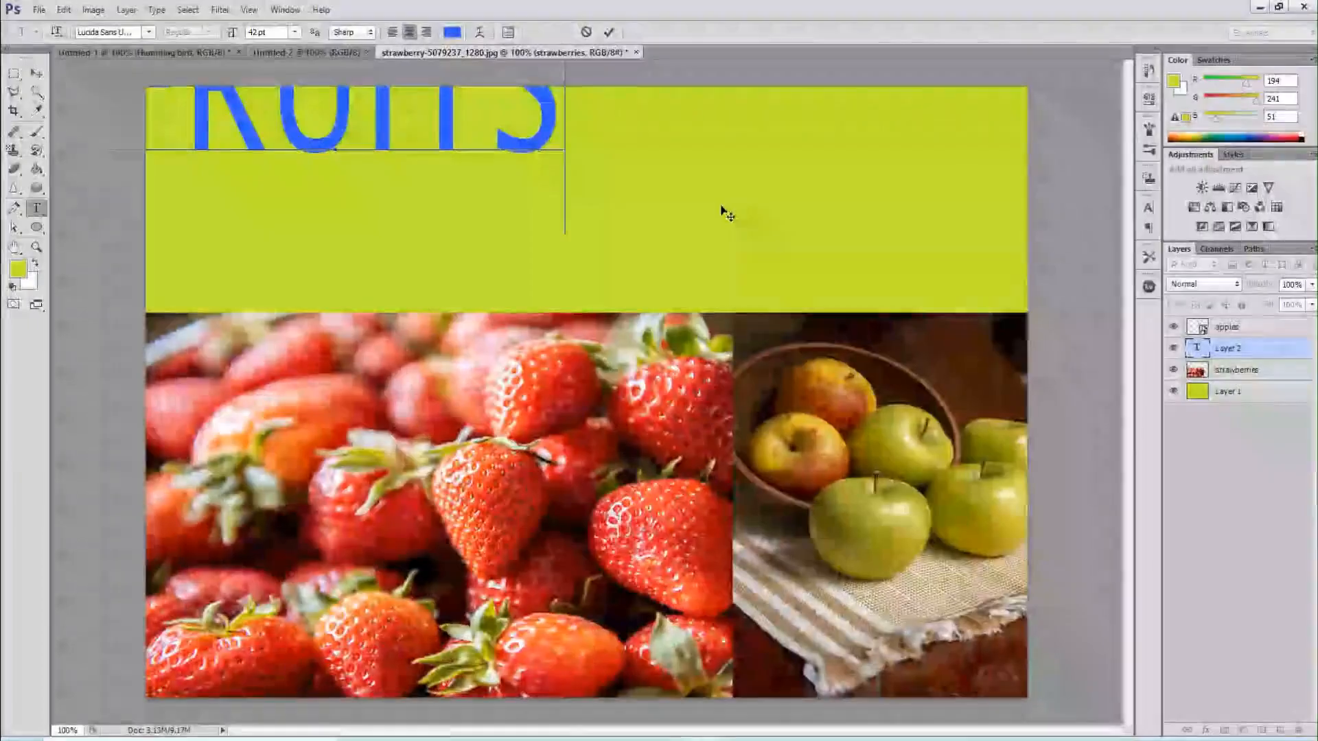
key(ctrl)
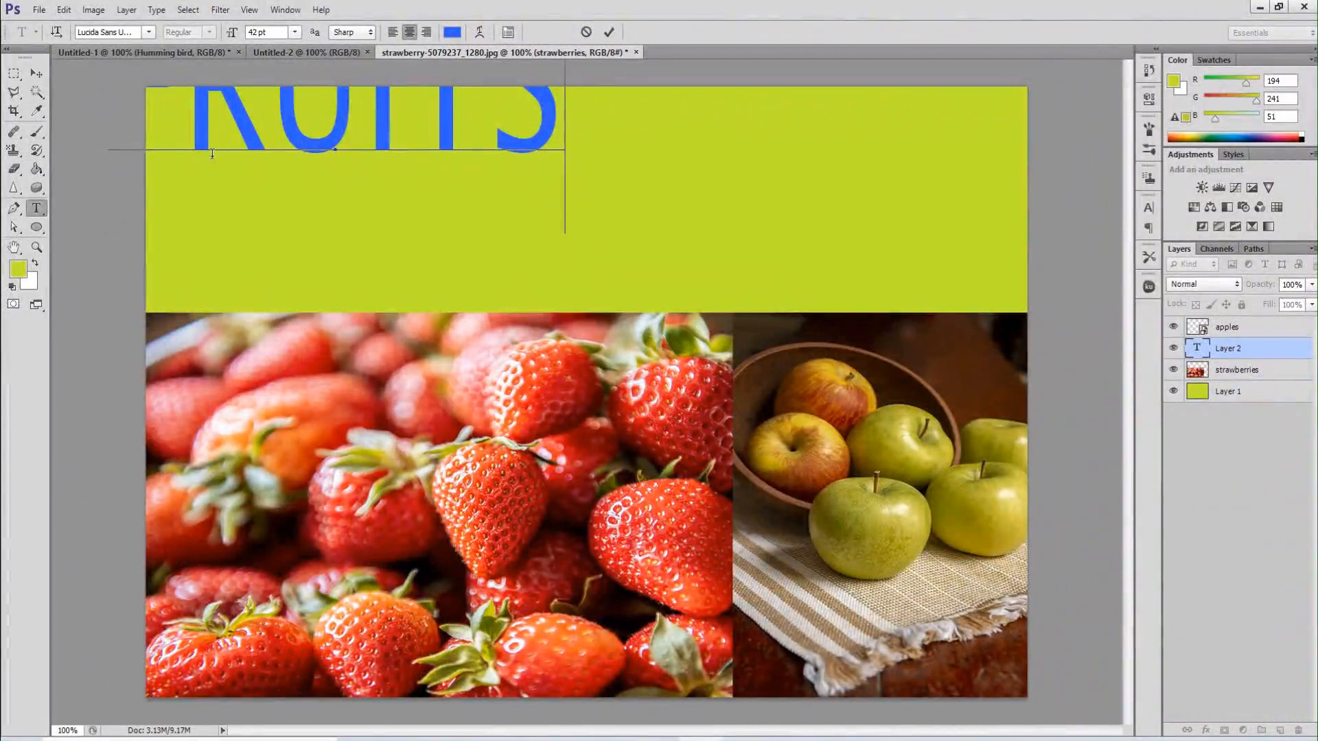
click(608, 32)
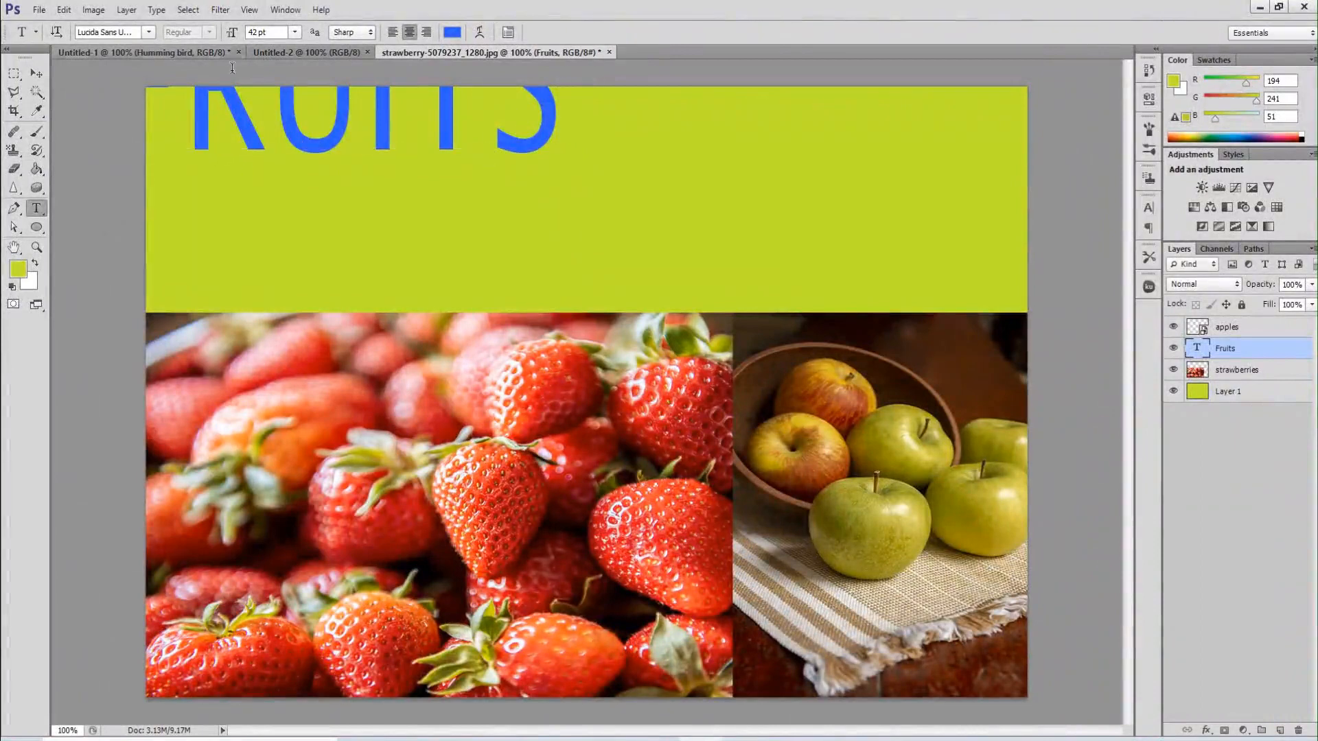
click(37, 72)
drag(339, 147, 609, 265)
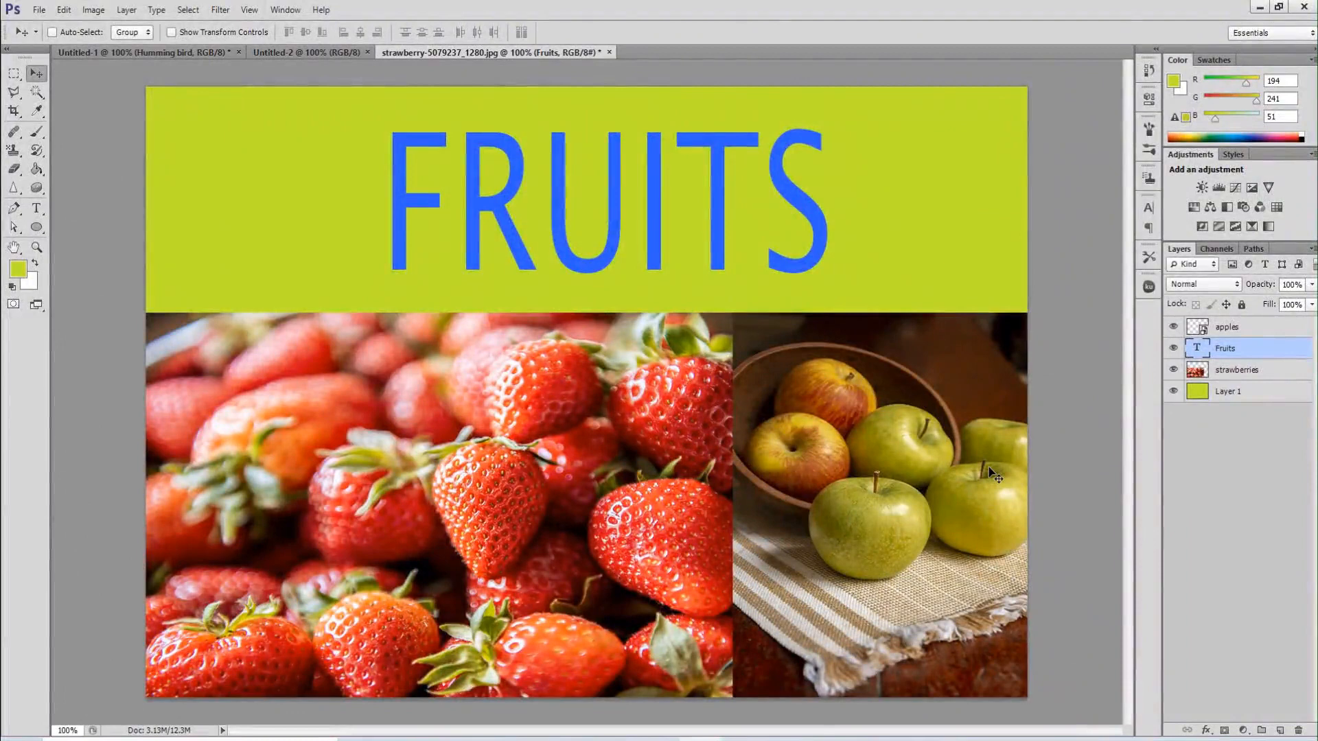
Rename Layer 1 as "GREEN BACK".
click(1231, 393)
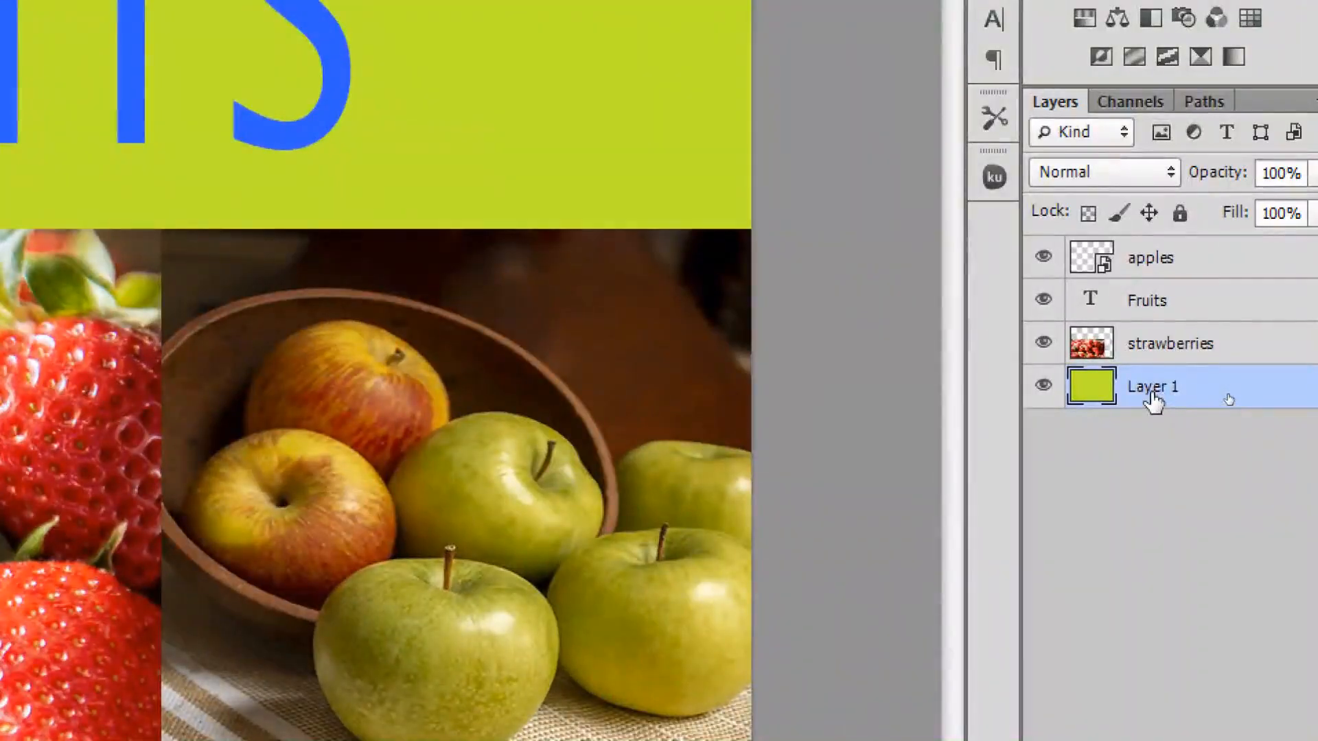
double_click(1152, 390)
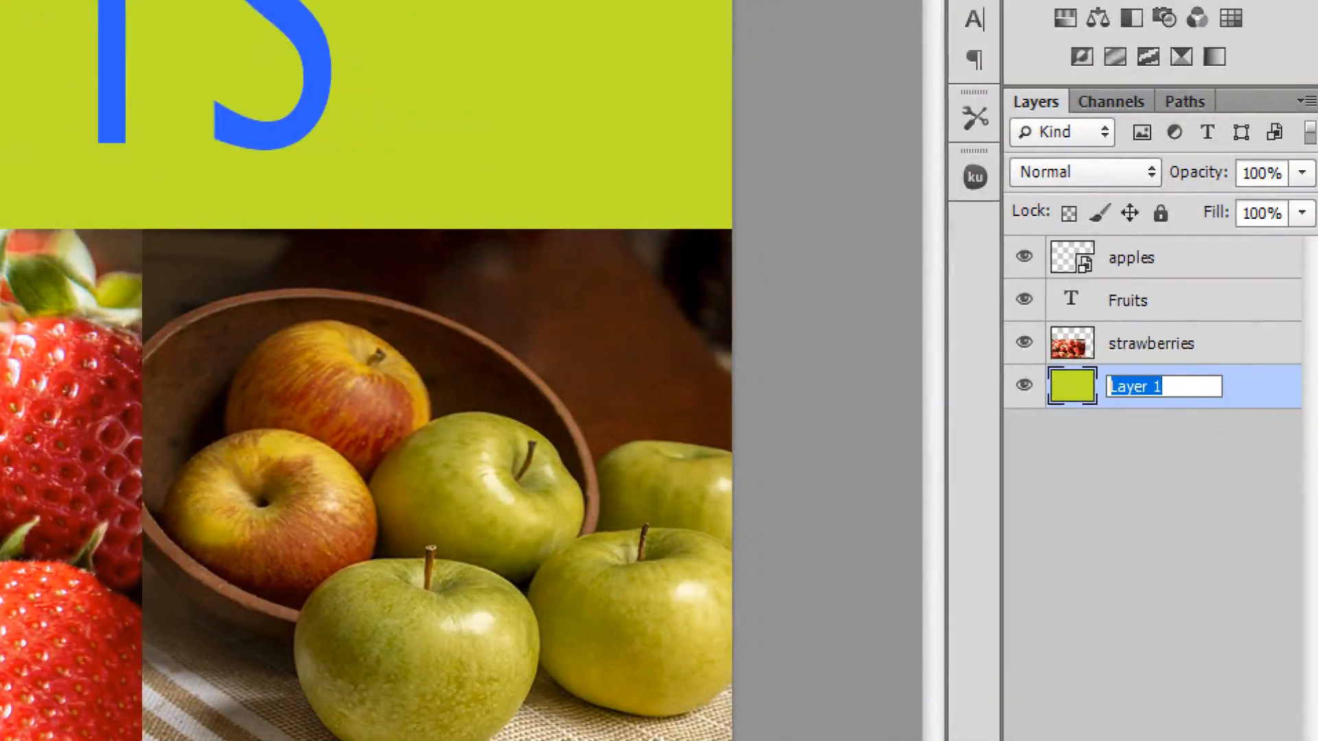
text(GREEN)
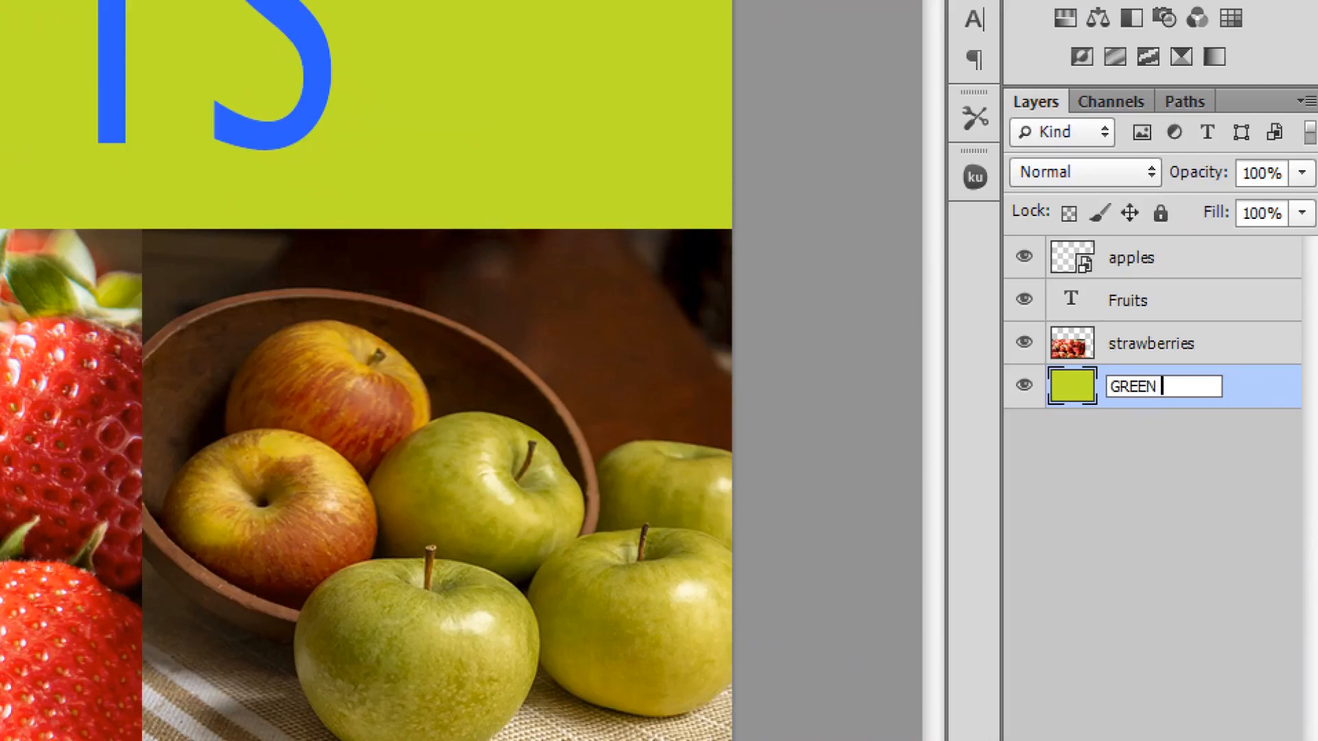
text( BACK)
key(Return)
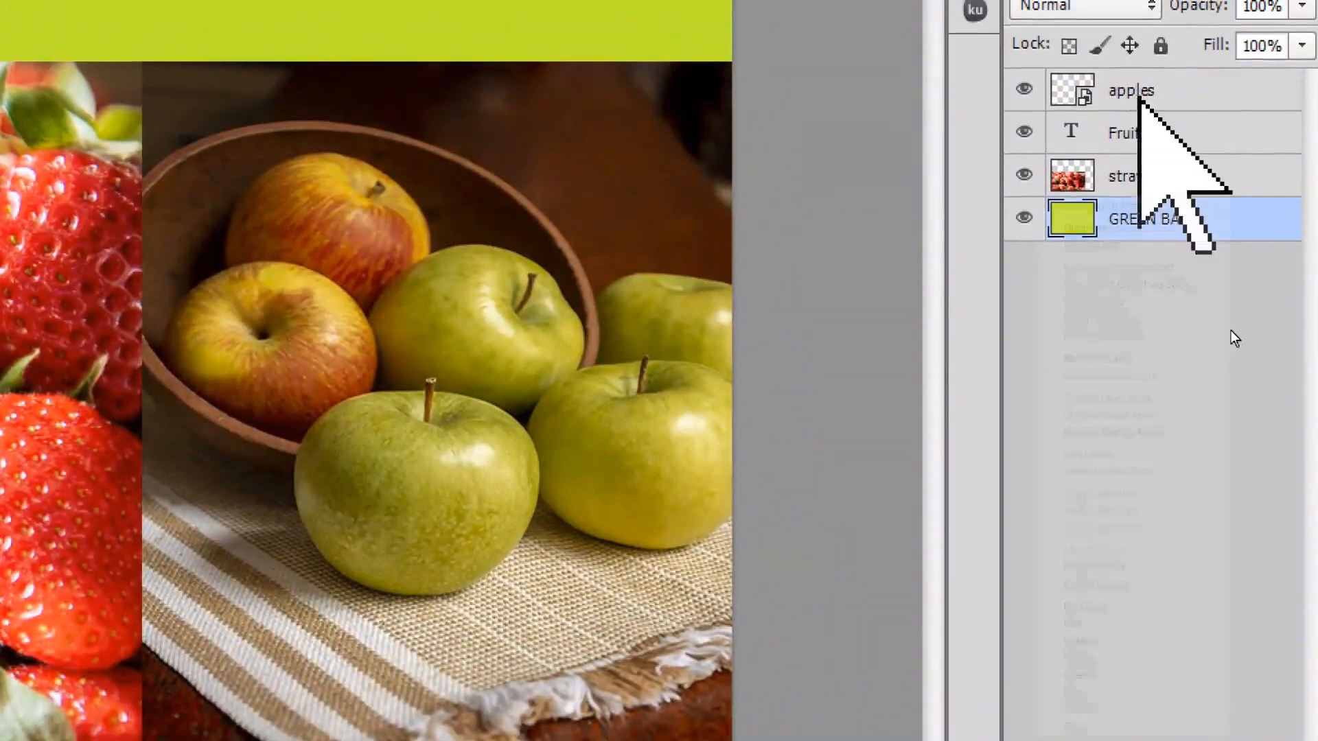
Delete the apples layer from the fruit composition.
right_click(1136, 96)
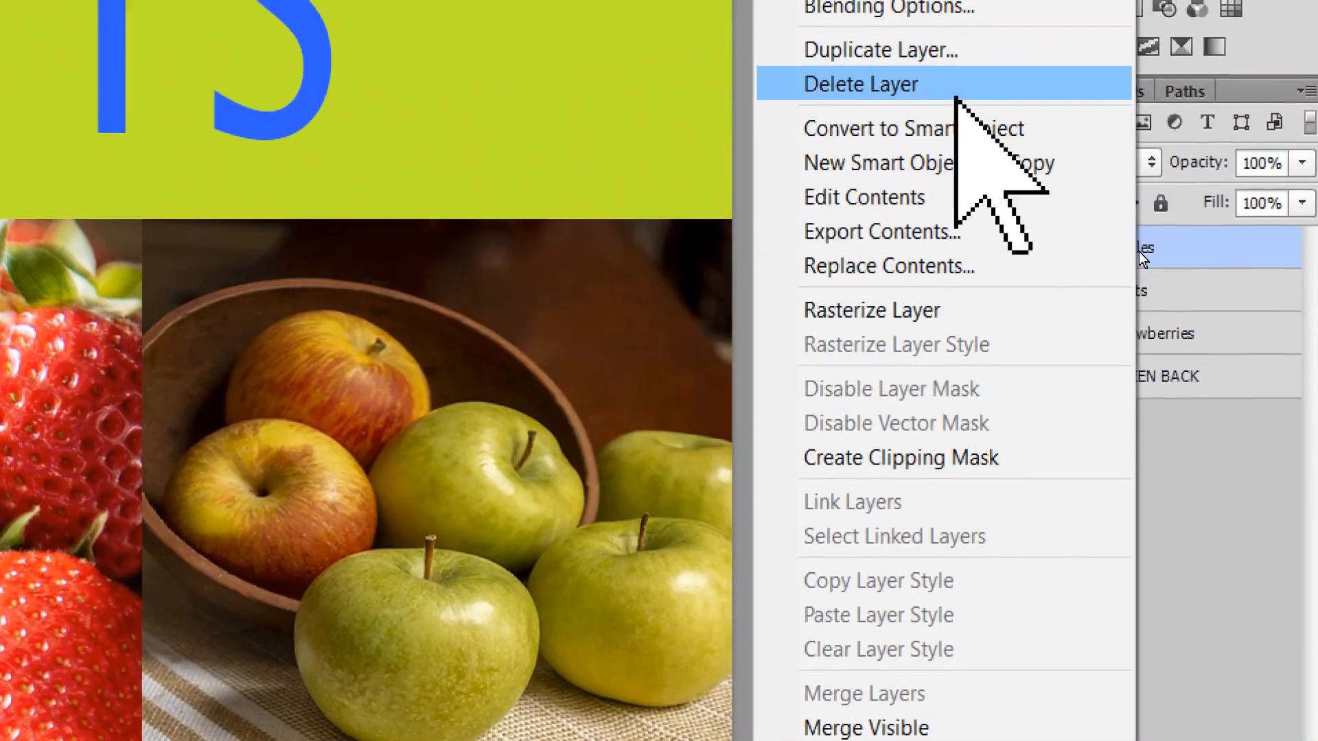
click(959, 96)
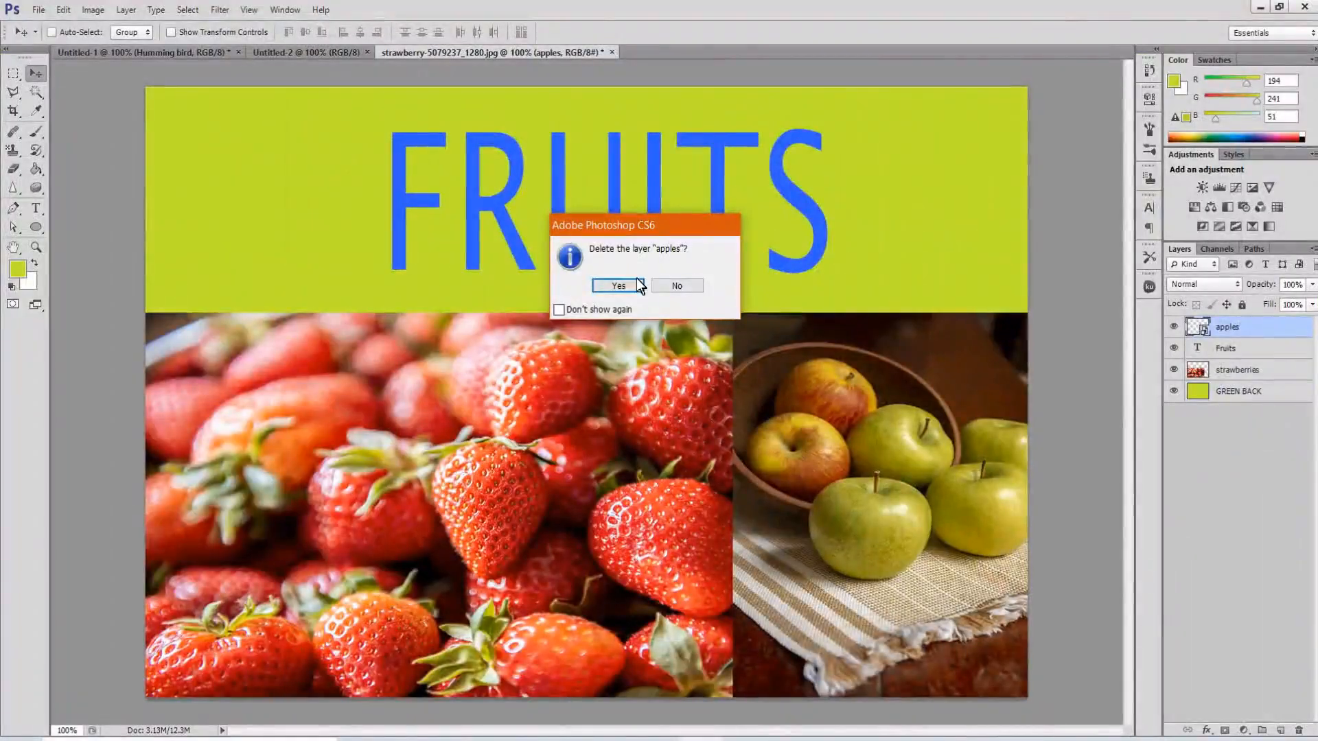
click(632, 283)
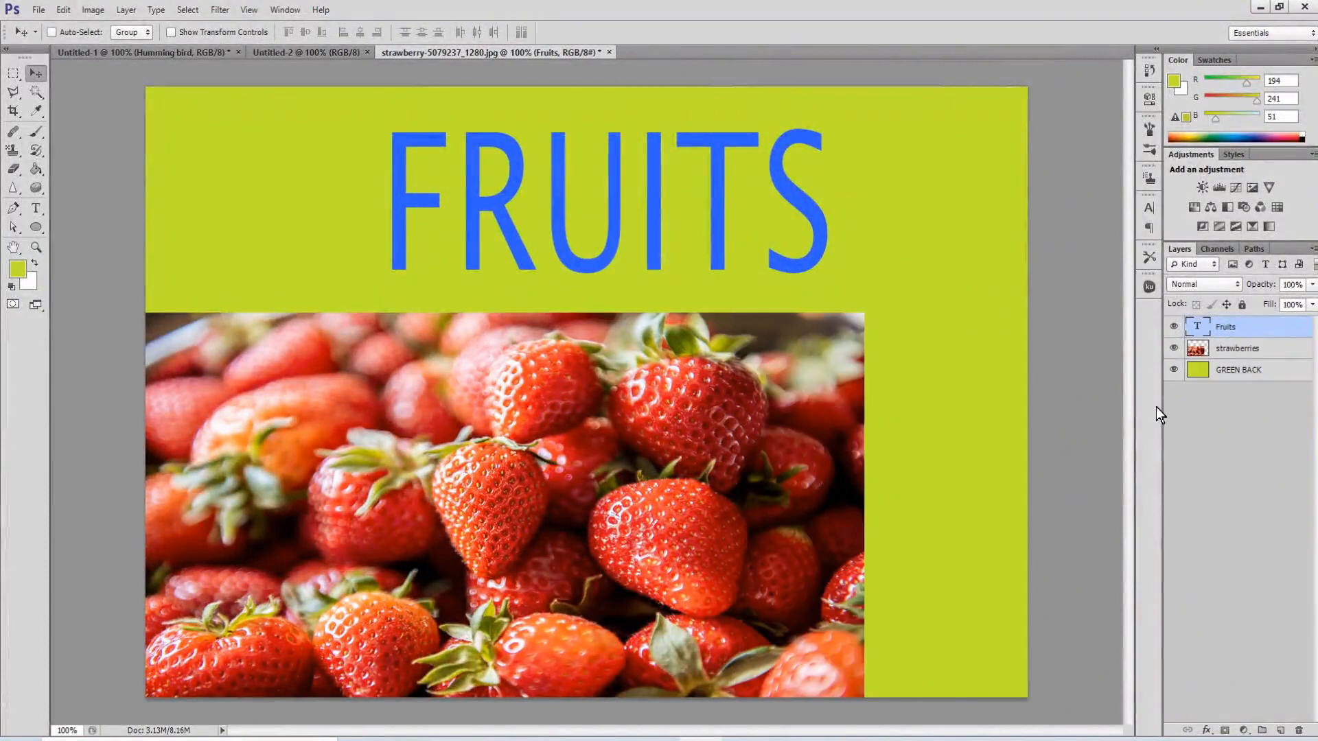
Stretch the strawberries layer horizontally so its right side reaches the canvas's right edge.
click(1214, 352)
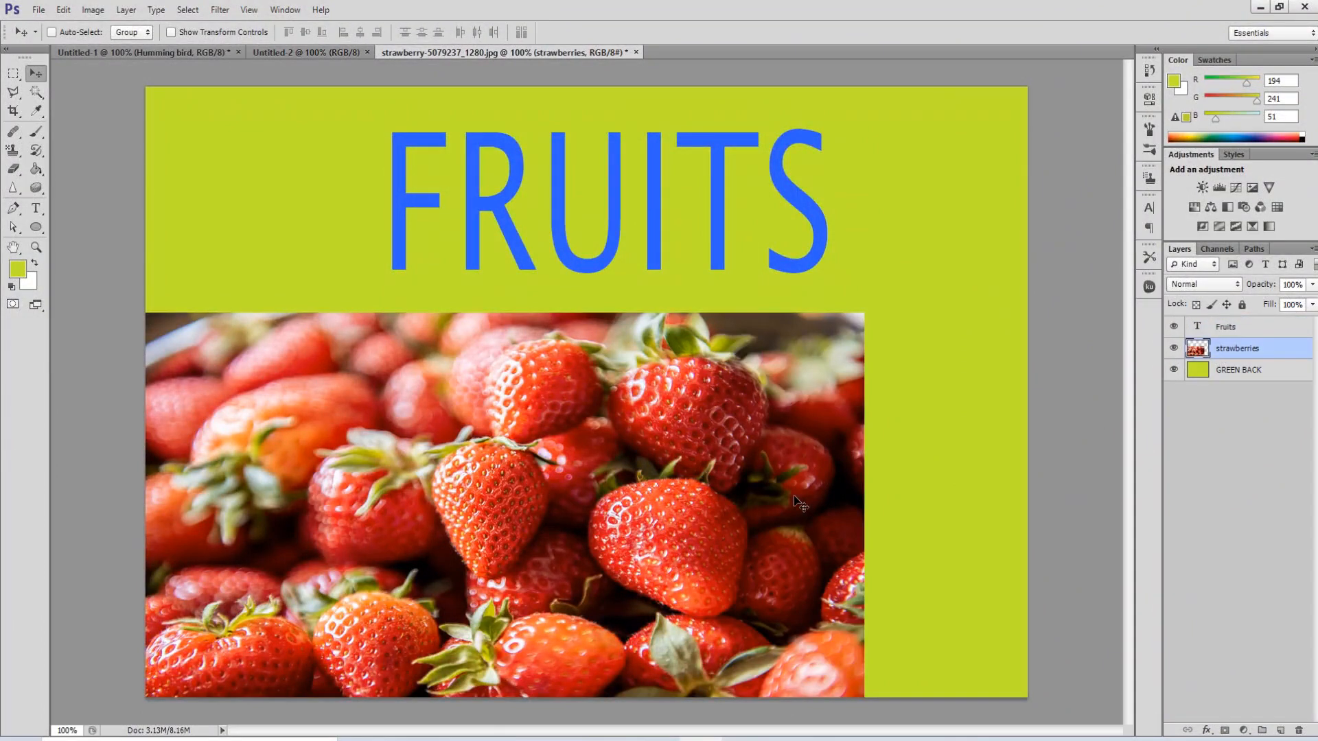
key(ctrl+t)
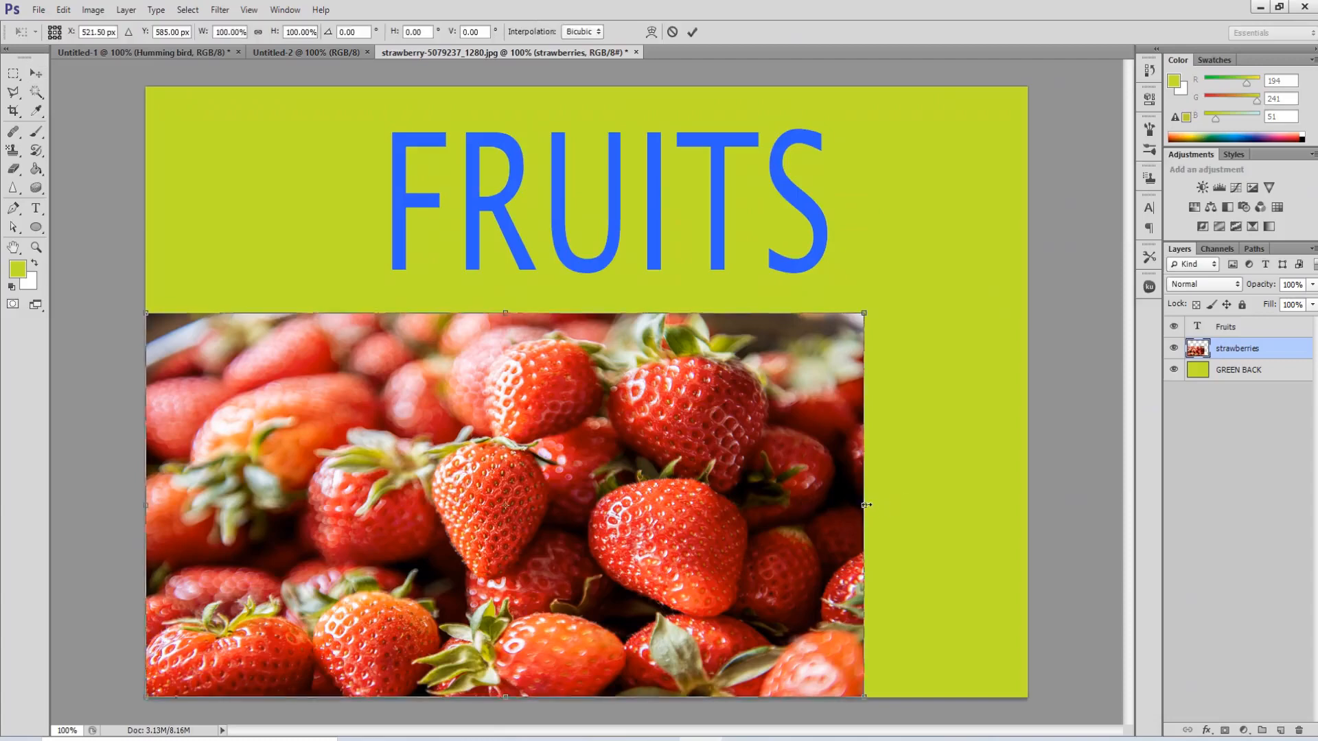
drag(875, 506, 1027, 513)
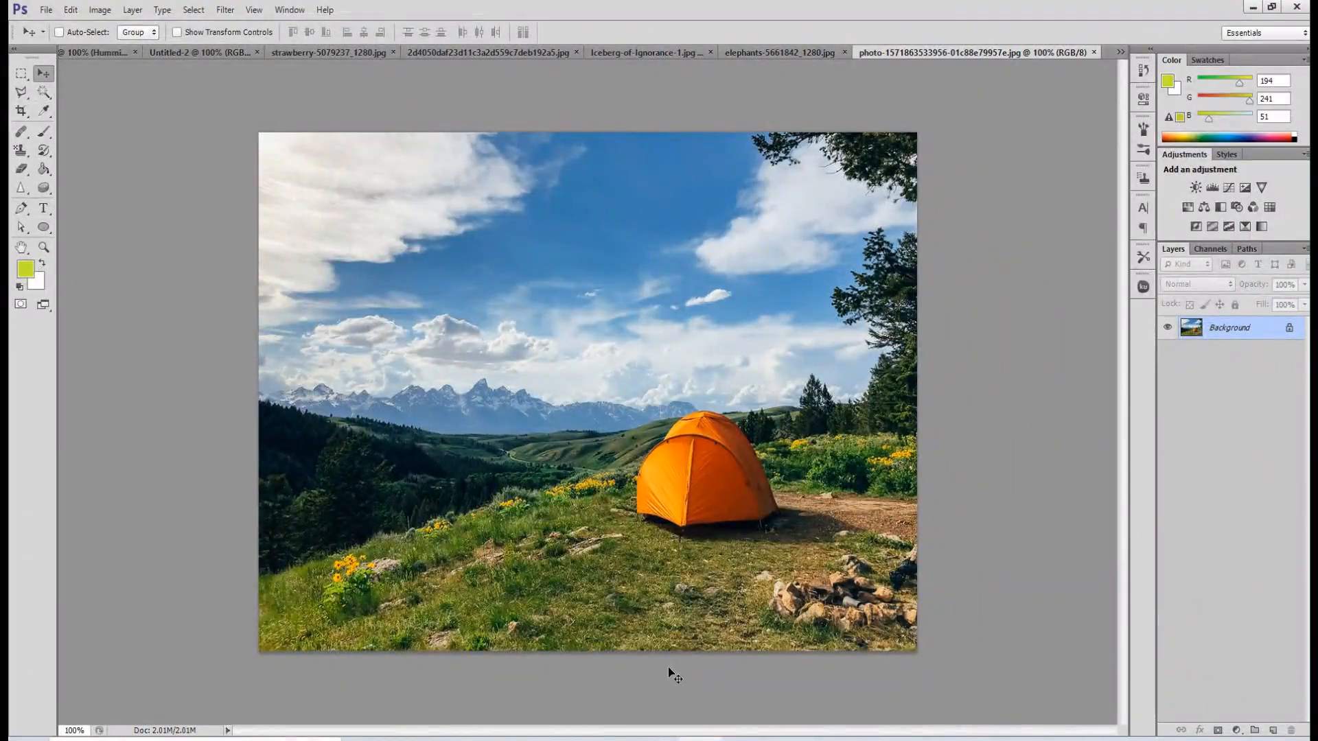
Apply a Brightness/Contrast adjustment to the tent photo with brightness -36 and slightly lowered contrast.
click(100, 10)
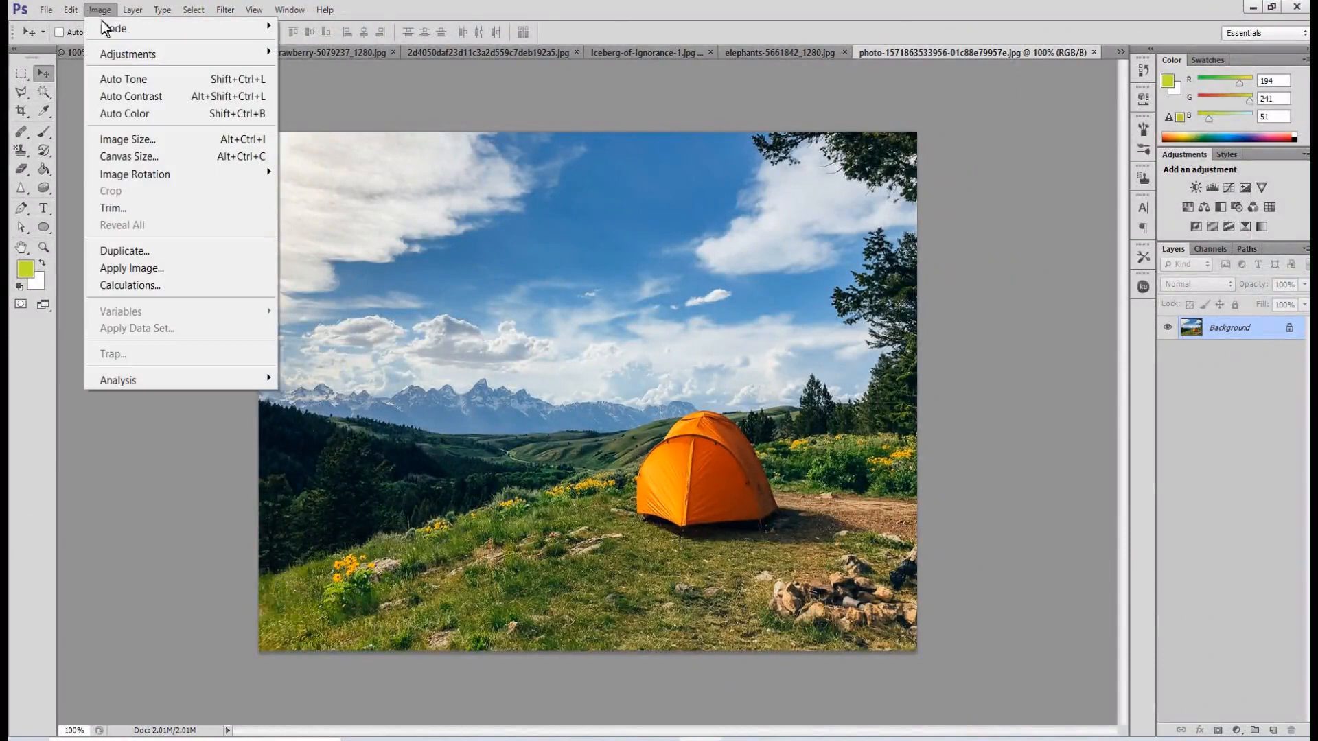
mouse_move(120, 57)
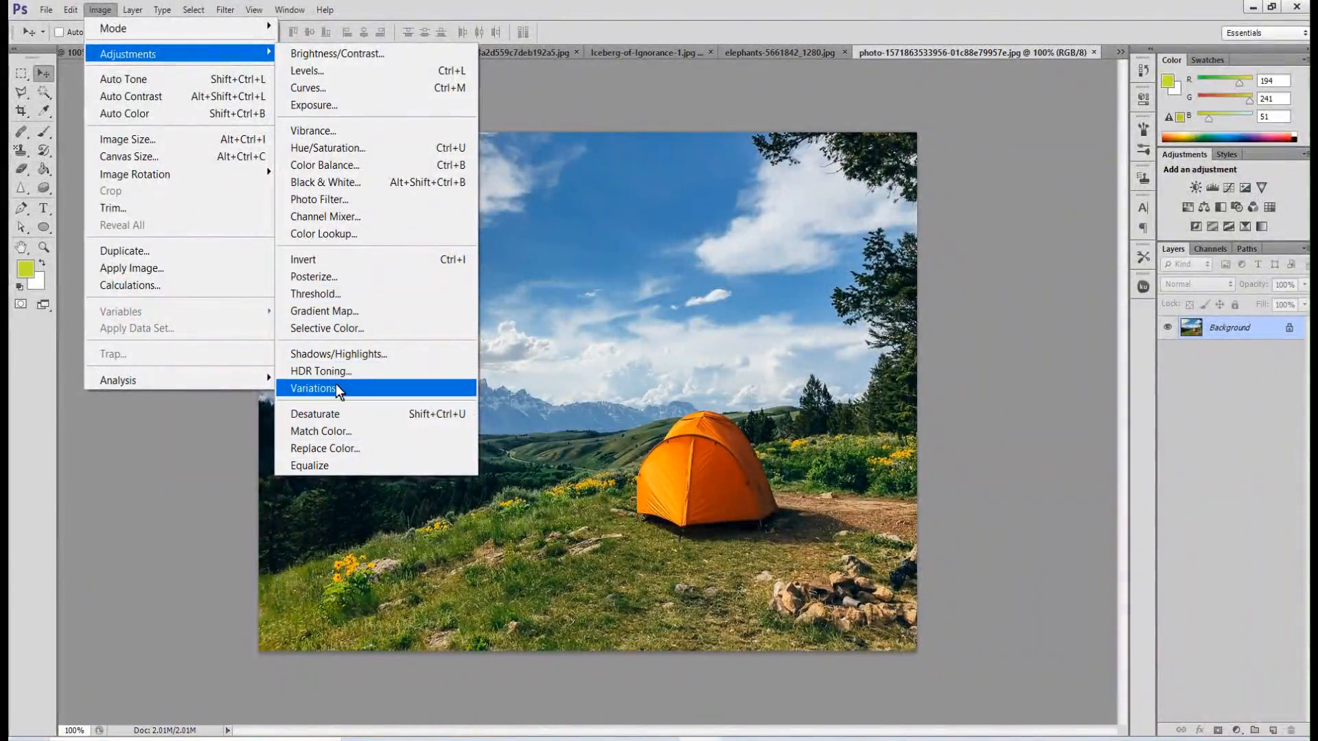
click(350, 52)
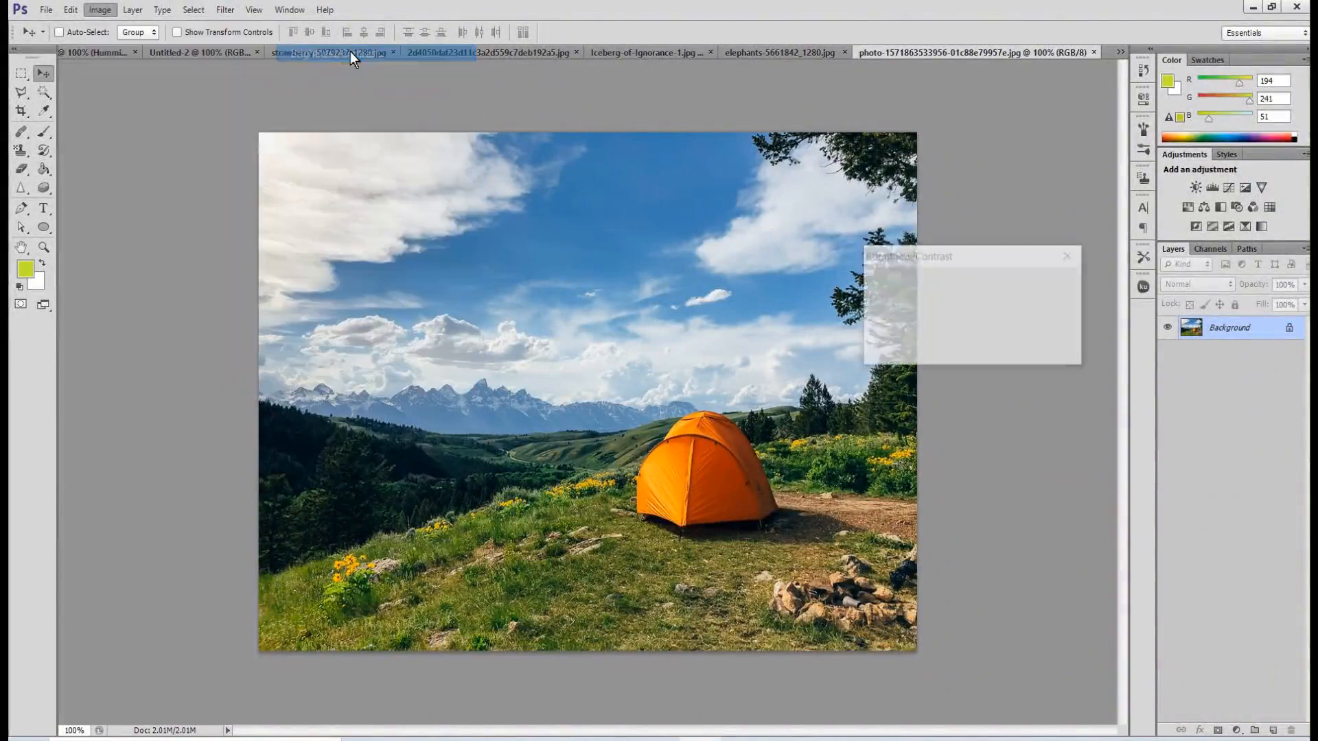
drag(942, 258, 951, 225)
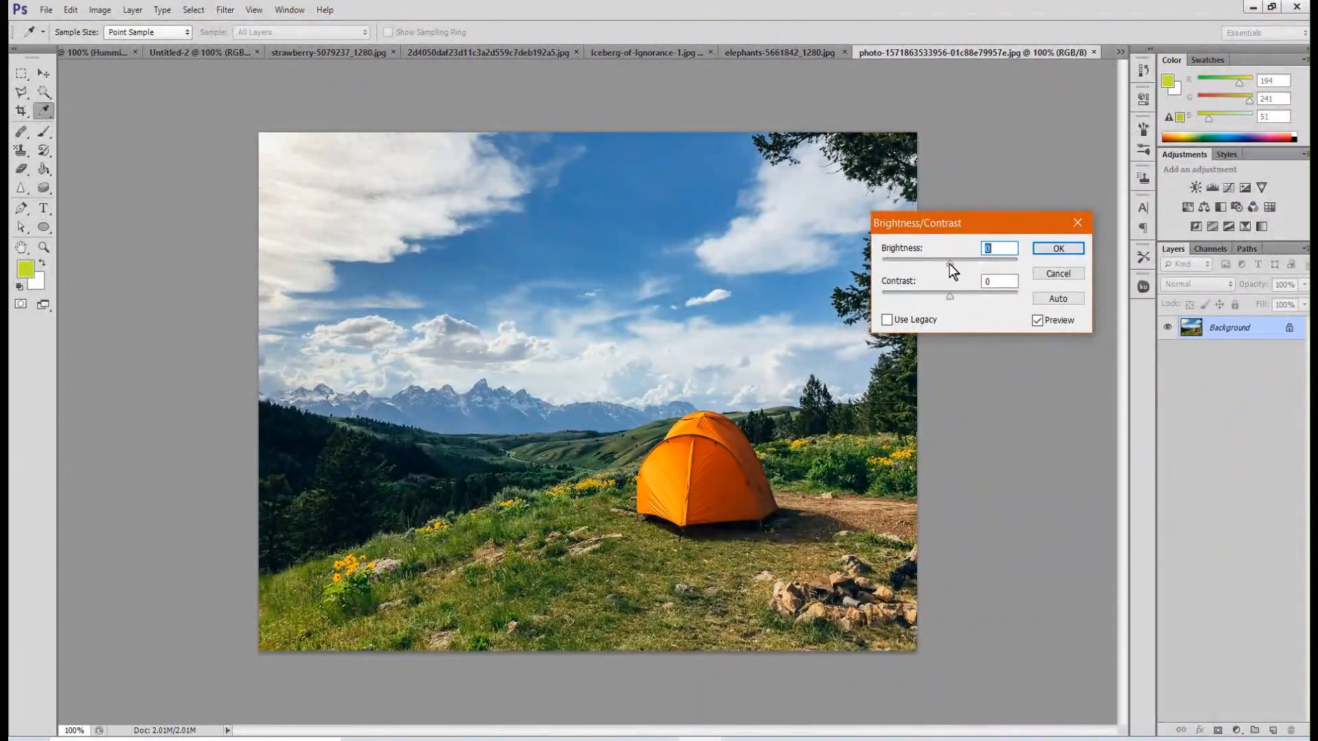
mouse_move(950, 264)
mouse_down()
mouse_move(925, 263)
mouse_move(991, 278)
mouse_move(937, 274)
mouse_up()
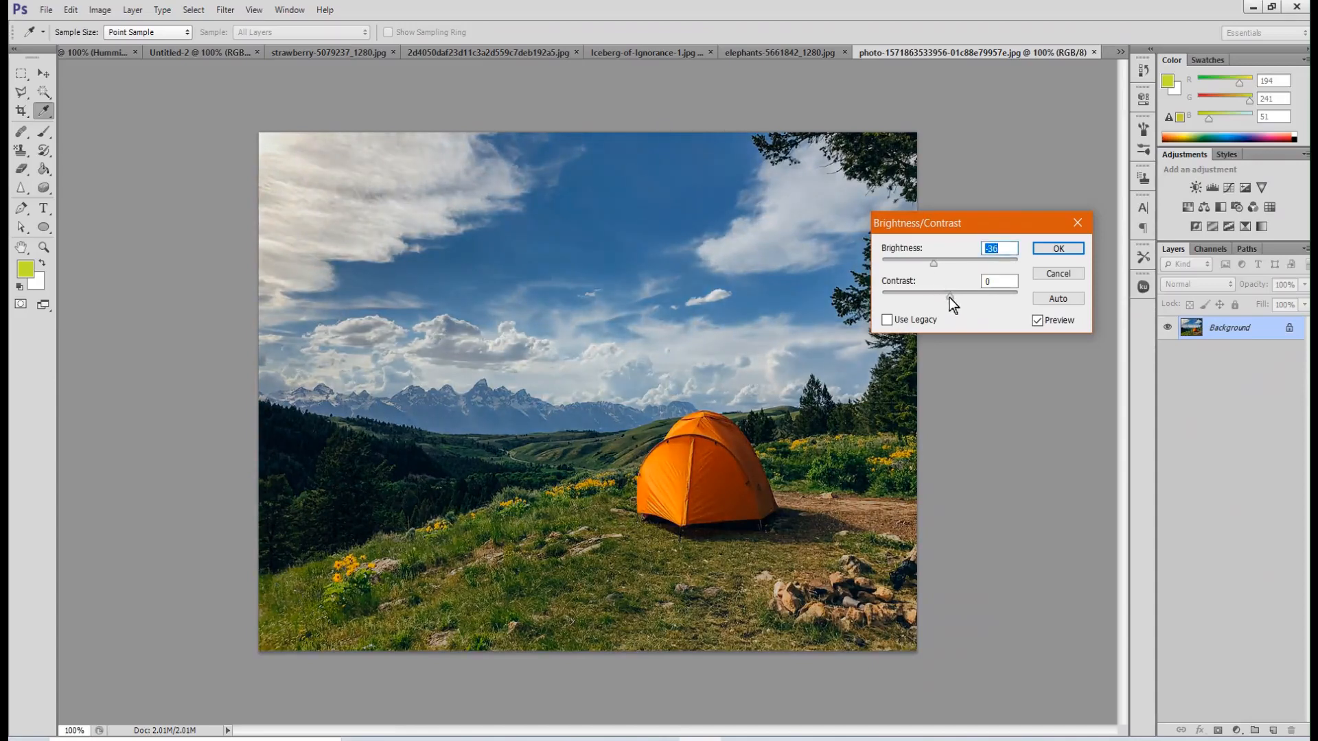
mouse_move(949, 298)
mouse_down()
mouse_move(973, 310)
mouse_move(893, 293)
mouse_move(946, 299)
mouse_up()
click(1058, 248)
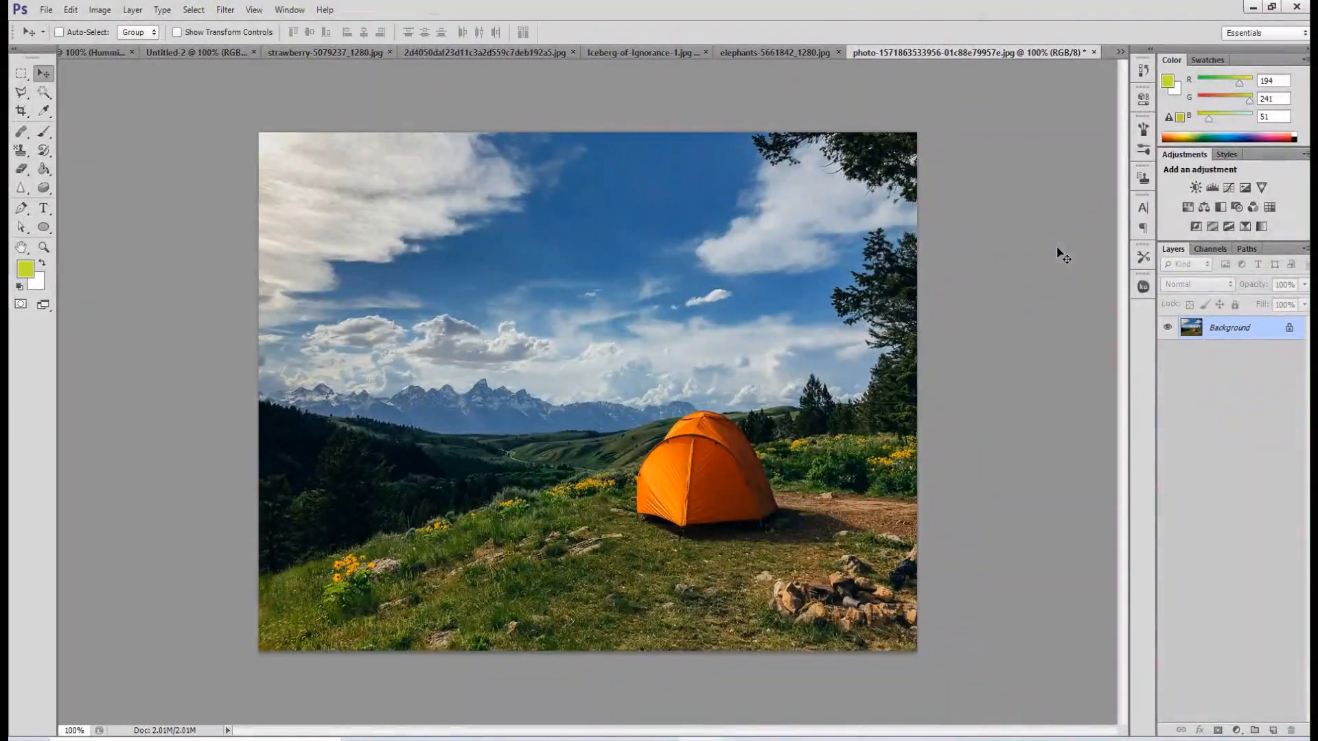
Apply a Hue/Saturation adjustment to the tent photo with hue +23, saturation -46 and lightness -13.
click(100, 14)
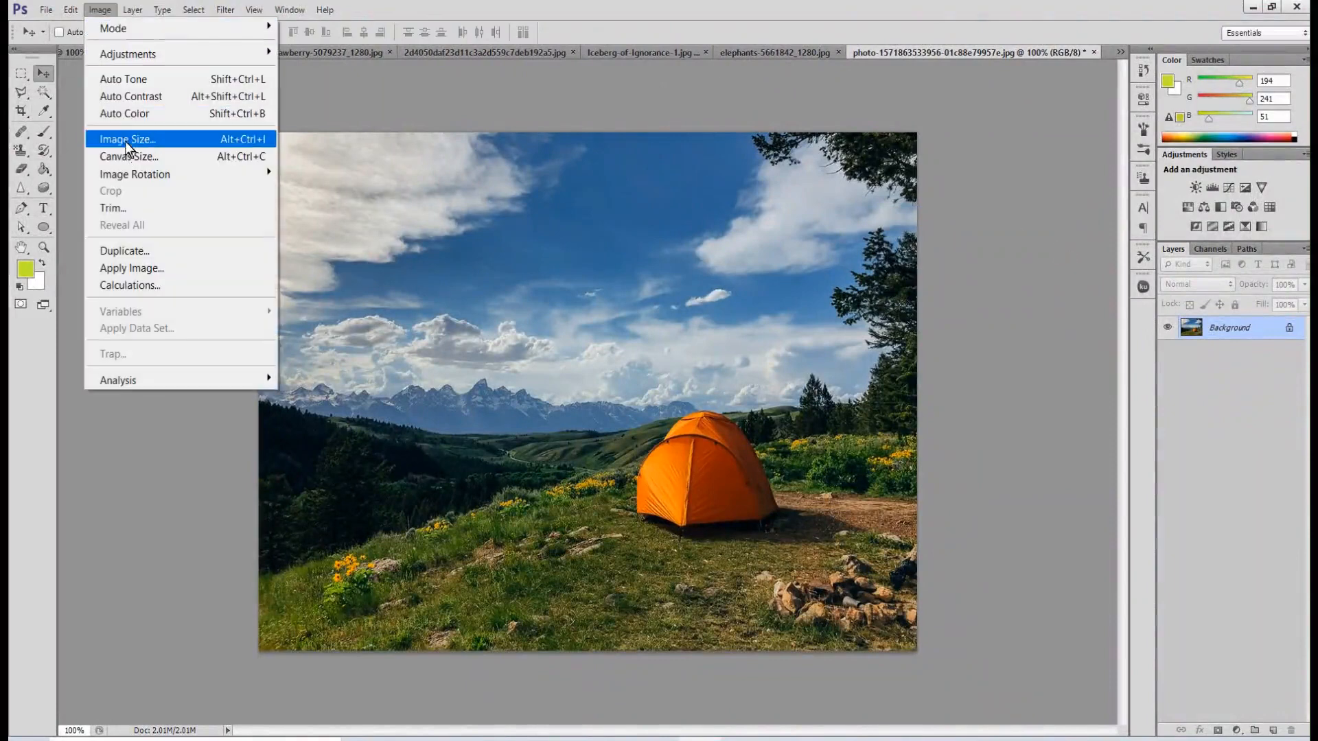
mouse_move(153, 55)
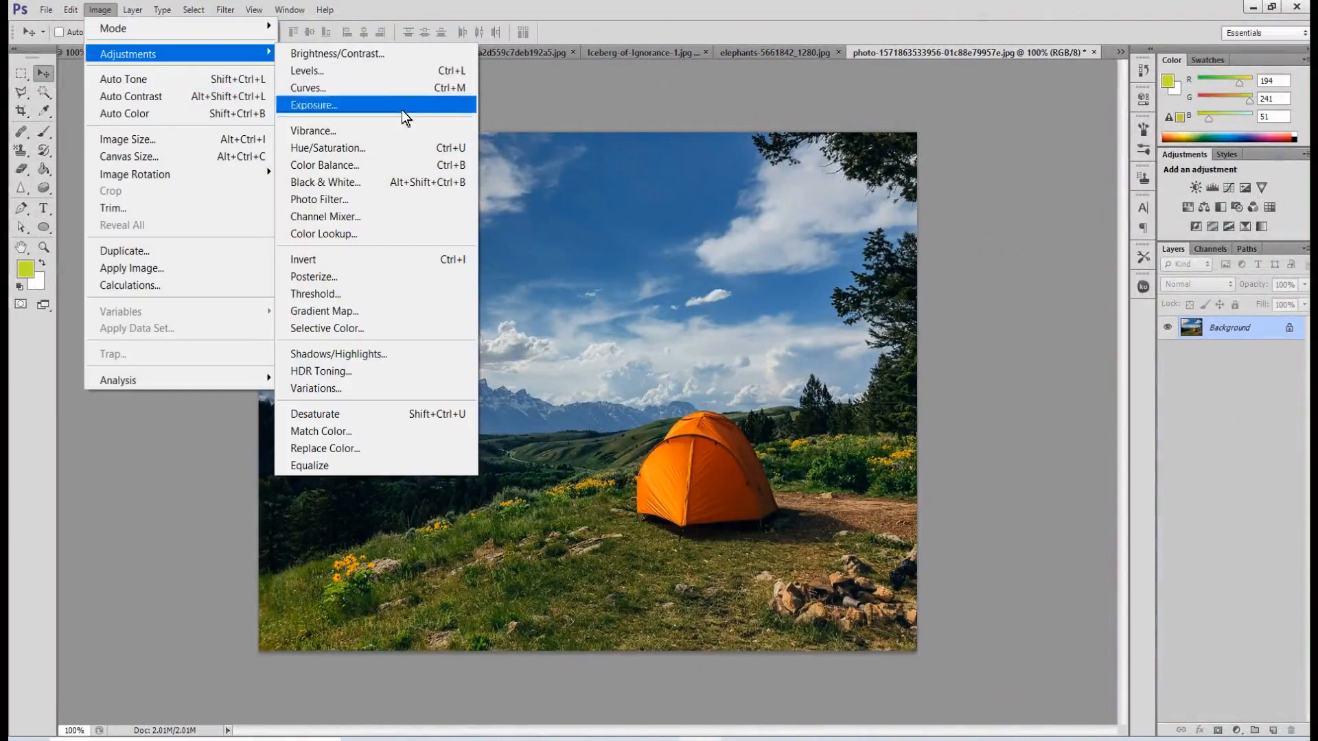
click(373, 151)
drag(974, 162, 1004, 163)
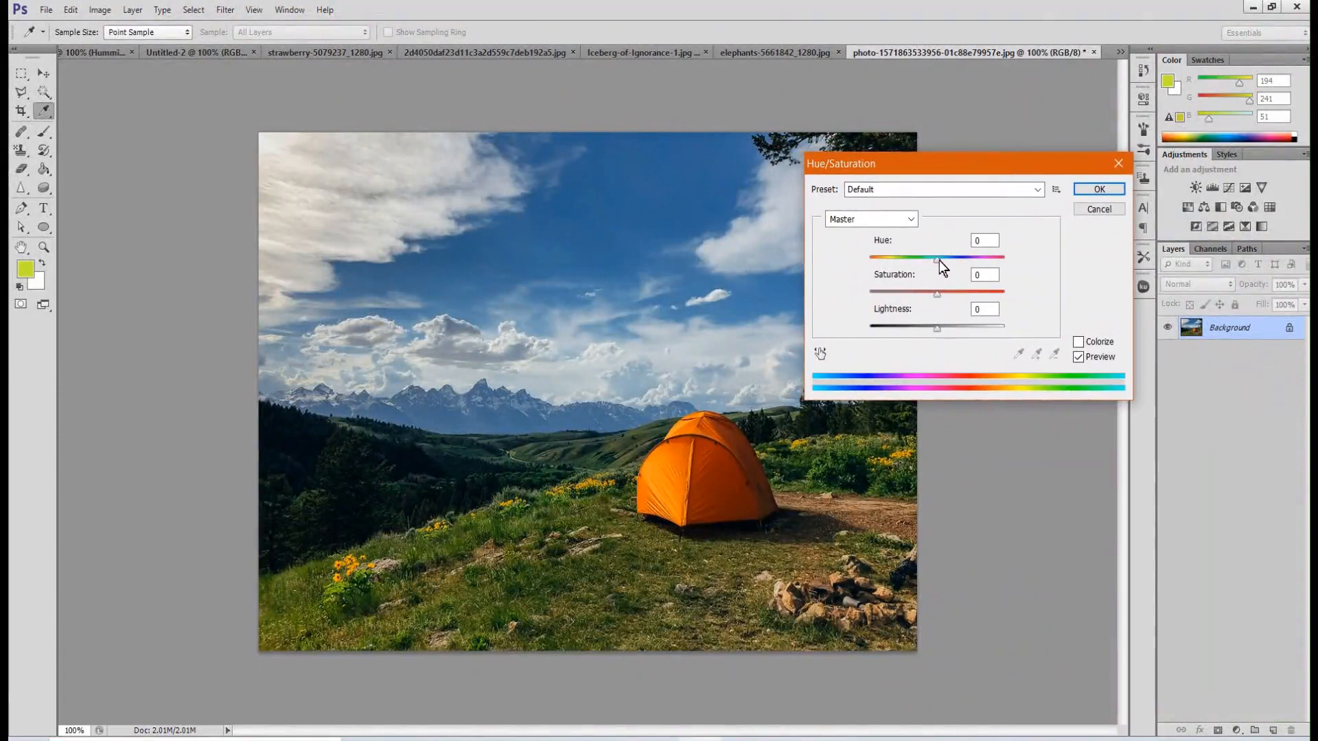
drag(935, 260, 978, 275)
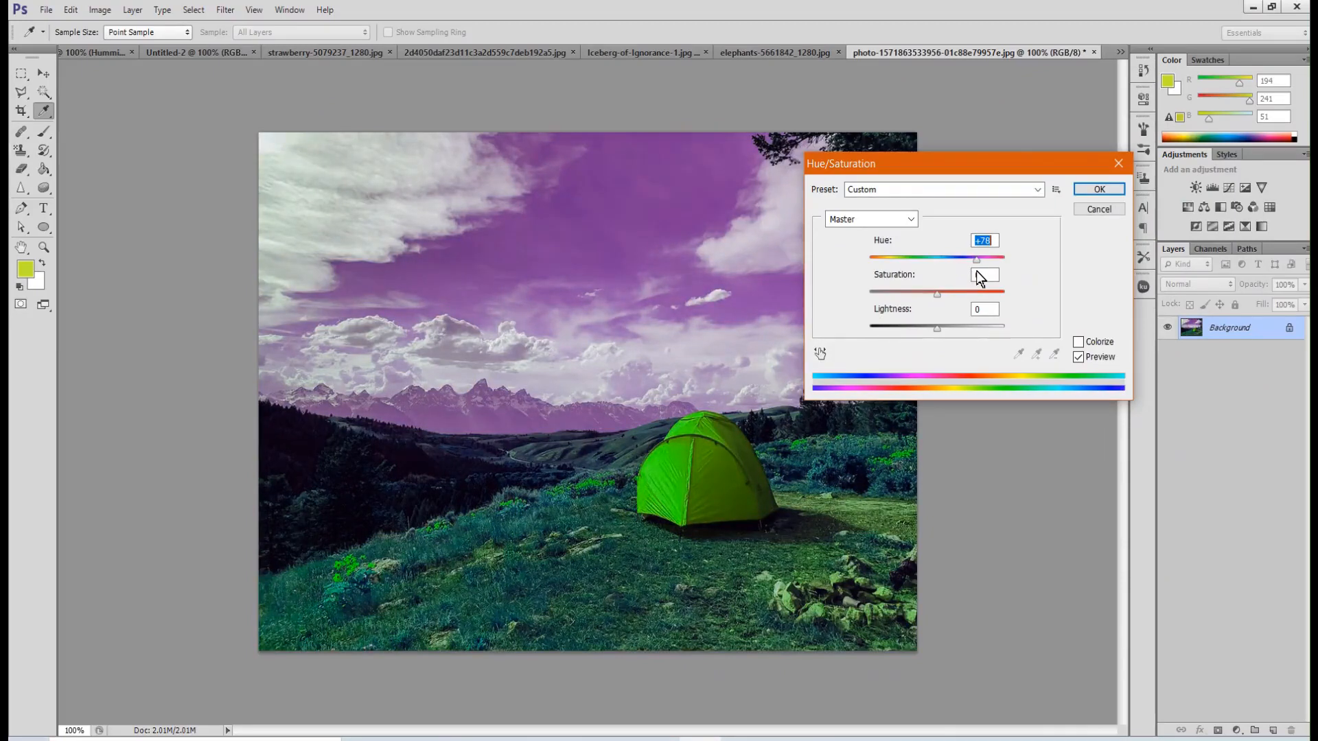
mouse_move(976, 270)
mouse_down()
mouse_move(990, 273)
mouse_move(953, 266)
mouse_up()
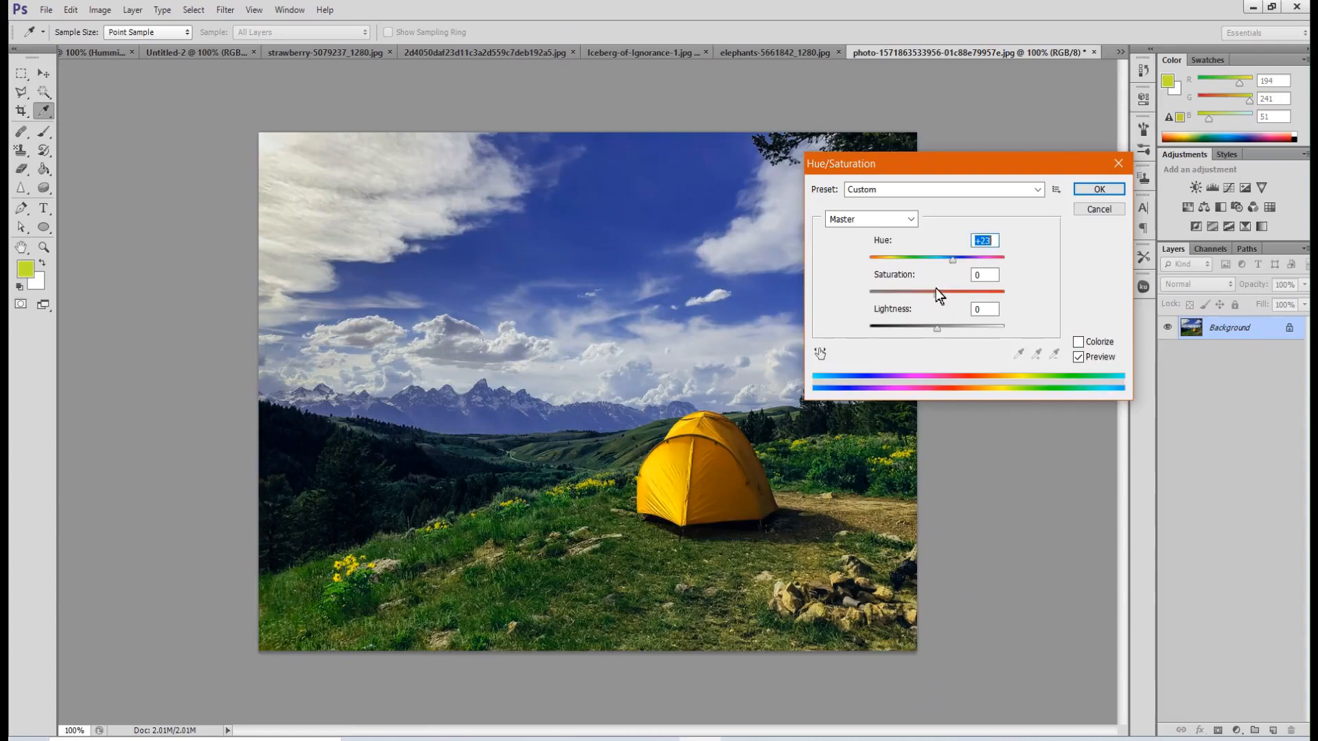
drag(937, 291, 929, 294)
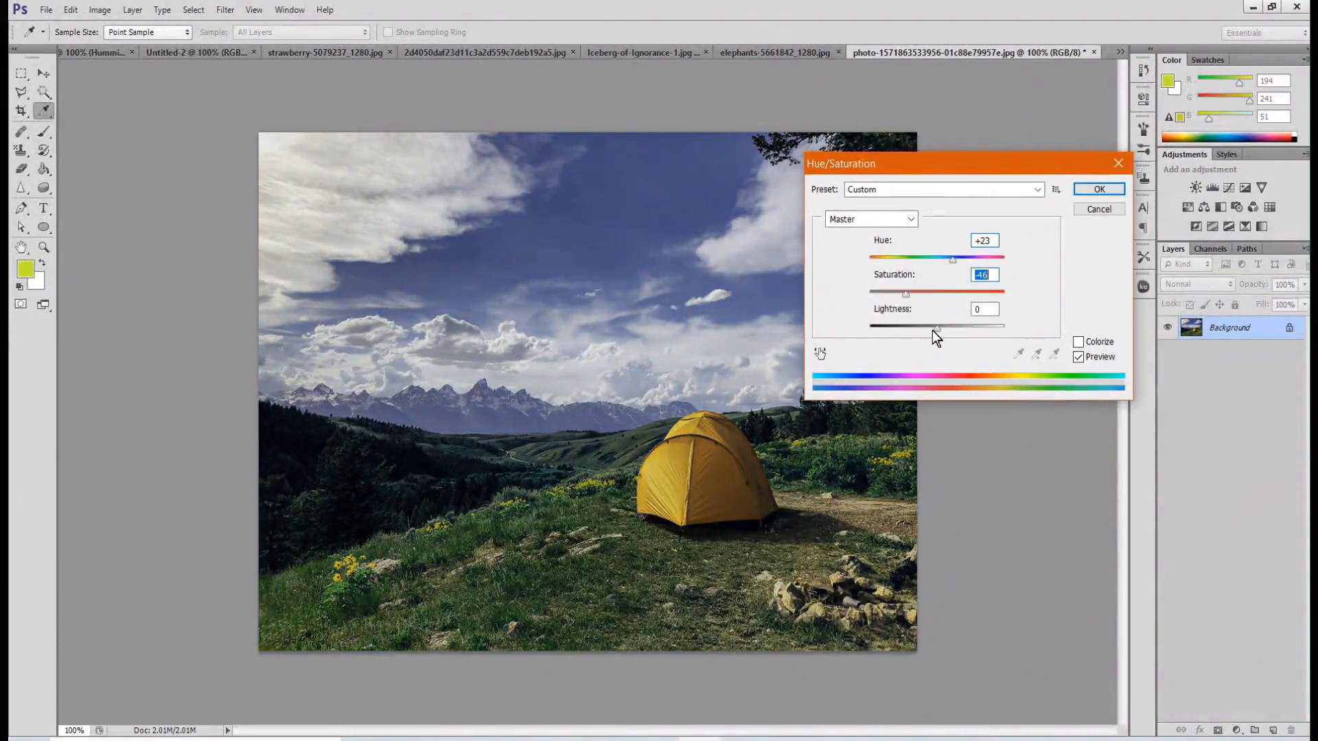
mouse_move(936, 330)
mouse_down()
mouse_move(949, 333)
mouse_move(915, 327)
mouse_move(928, 328)
mouse_up()
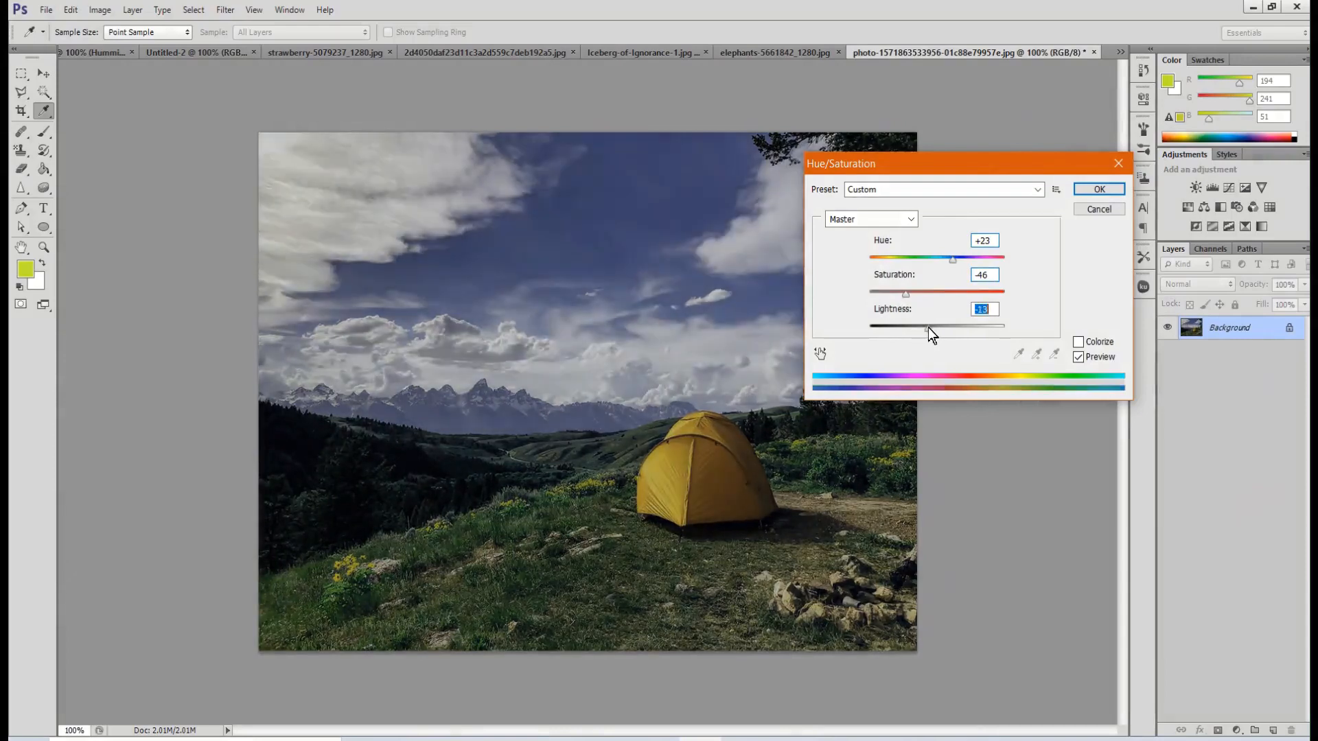
click(1091, 190)
key(v)
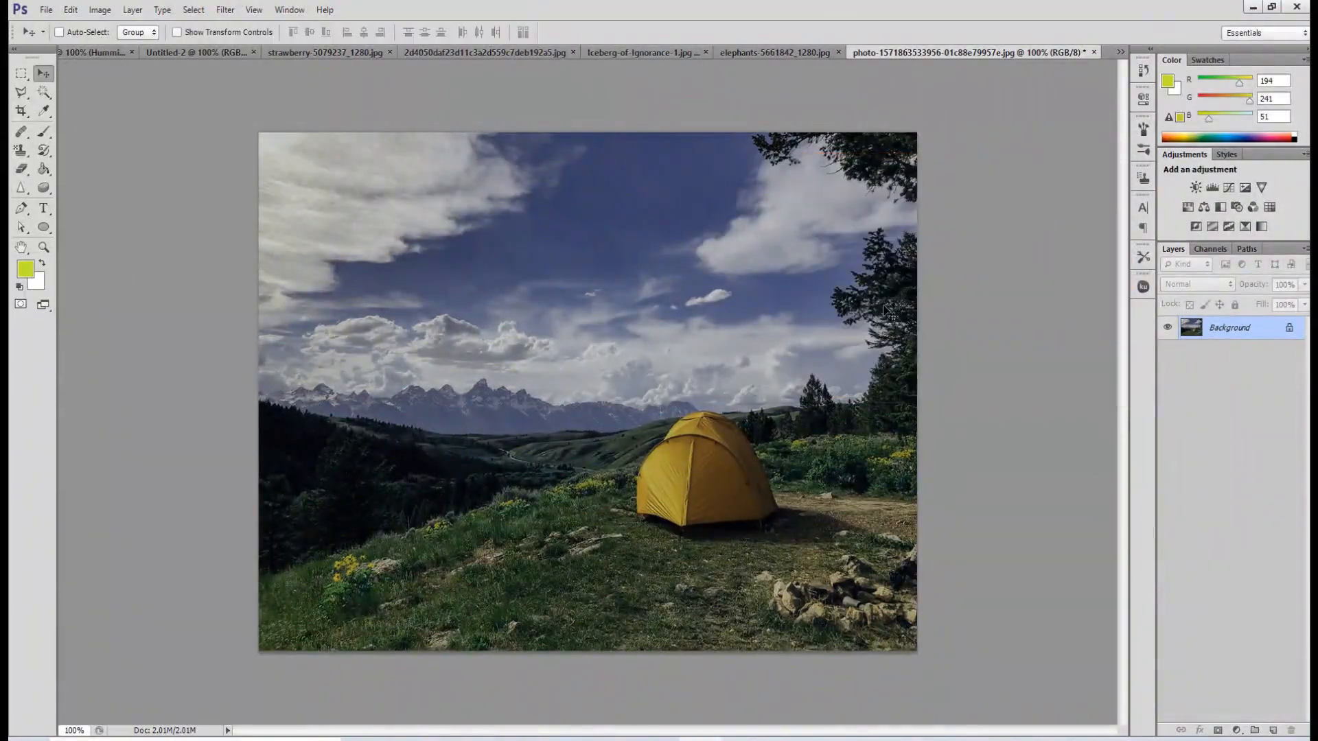
Undo the Hue/Saturation and Brightness/Contrast adjustments on the tent photo.
key(ctrl+alt+z)
key(ctrl+alt+z)
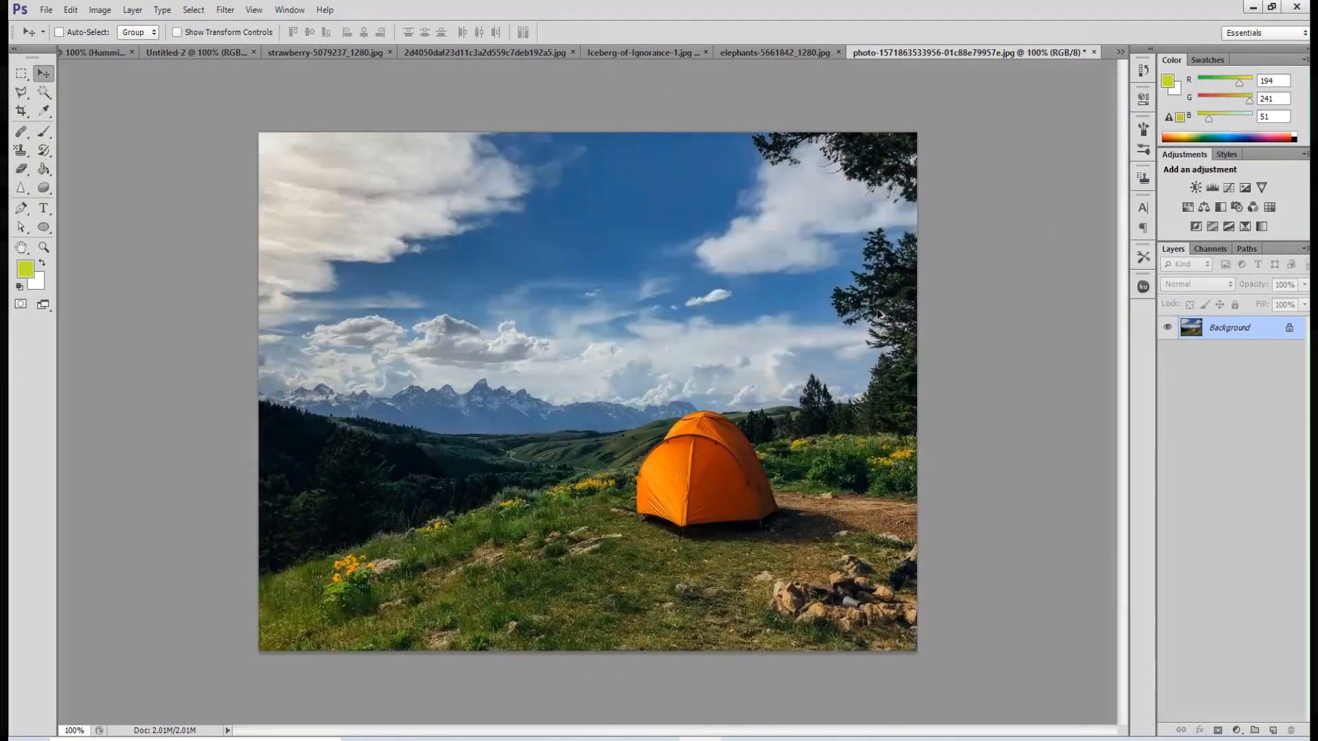
Start a Variations adjustment on the tent photo and add More Green, More Red and More Magenta to its midtones.
click(99, 10)
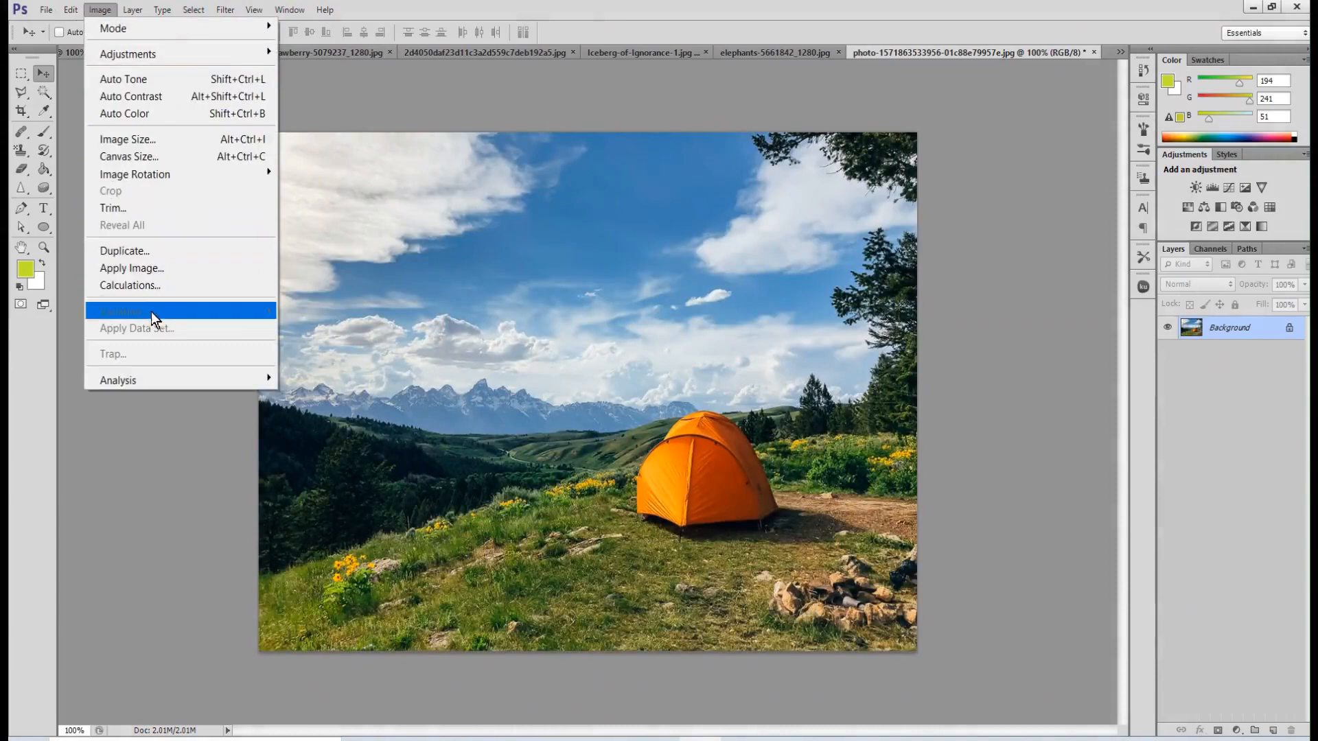
mouse_move(125, 52)
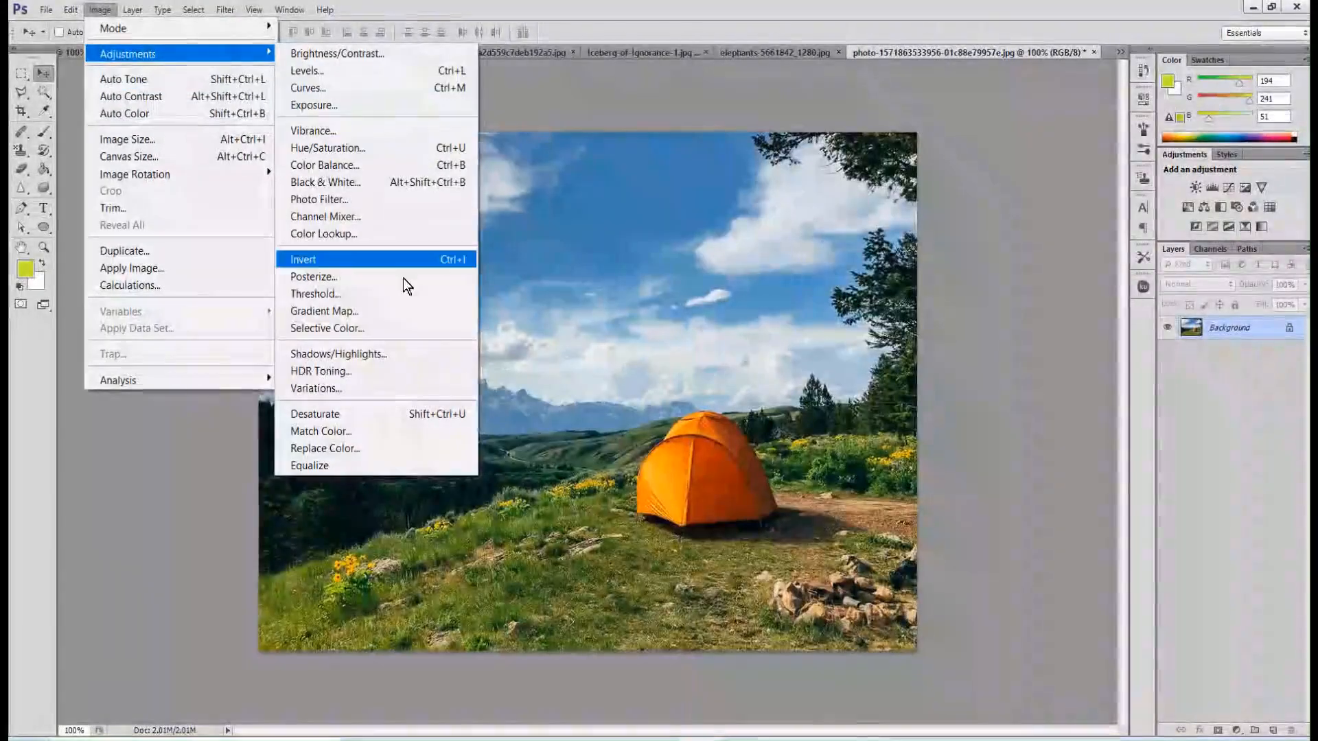
click(355, 394)
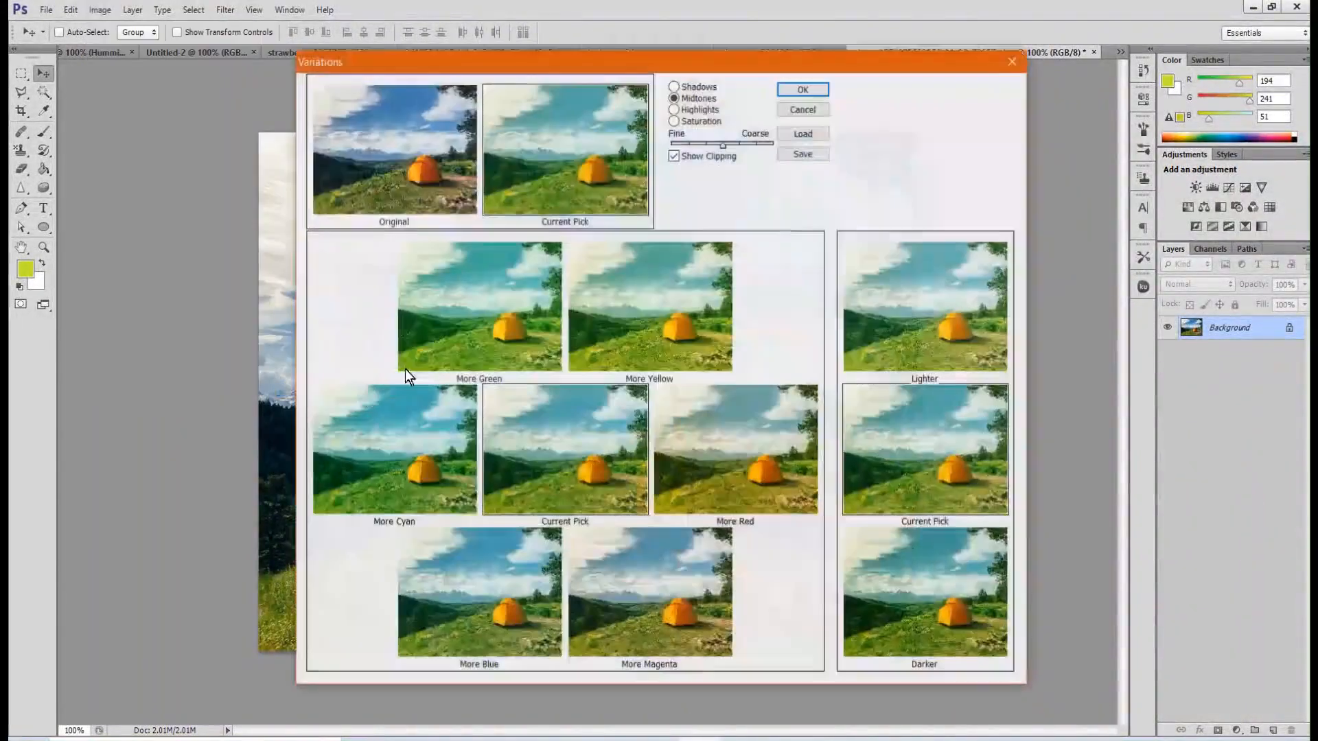
drag(739, 62, 961, 29)
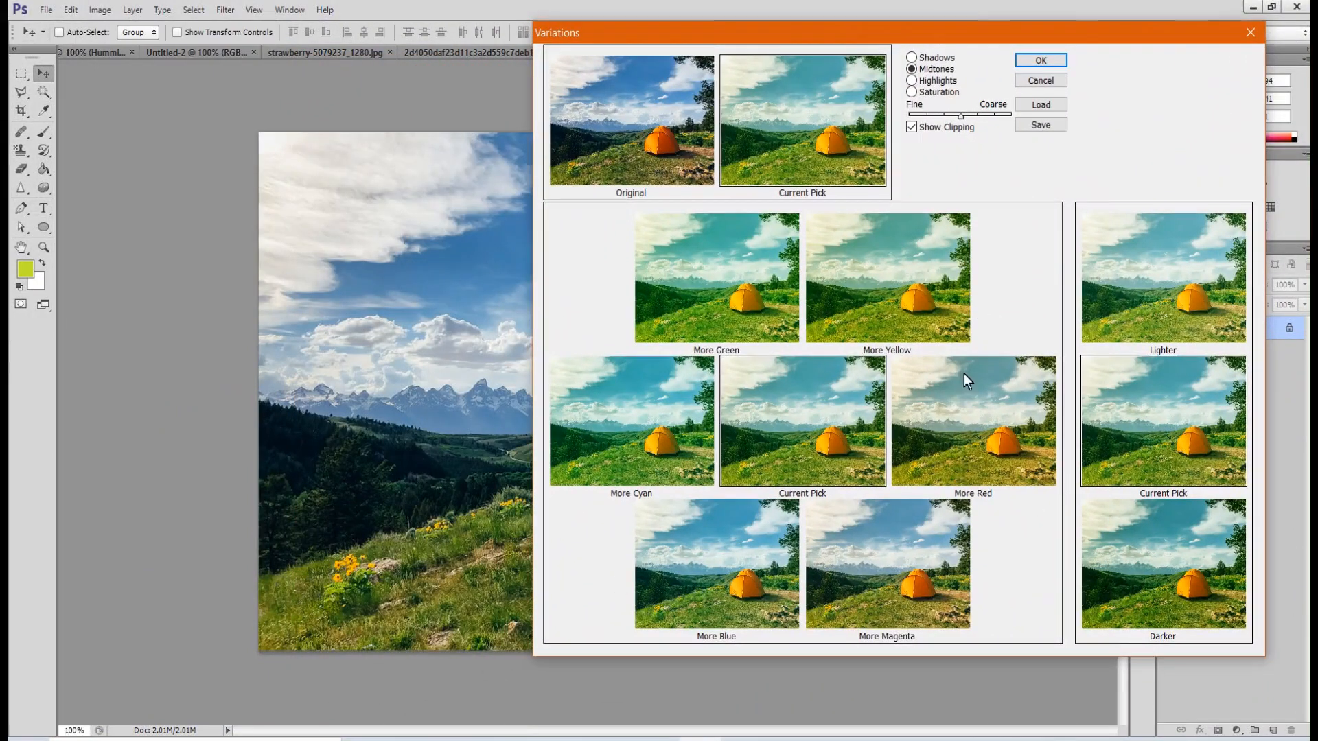
click(684, 289)
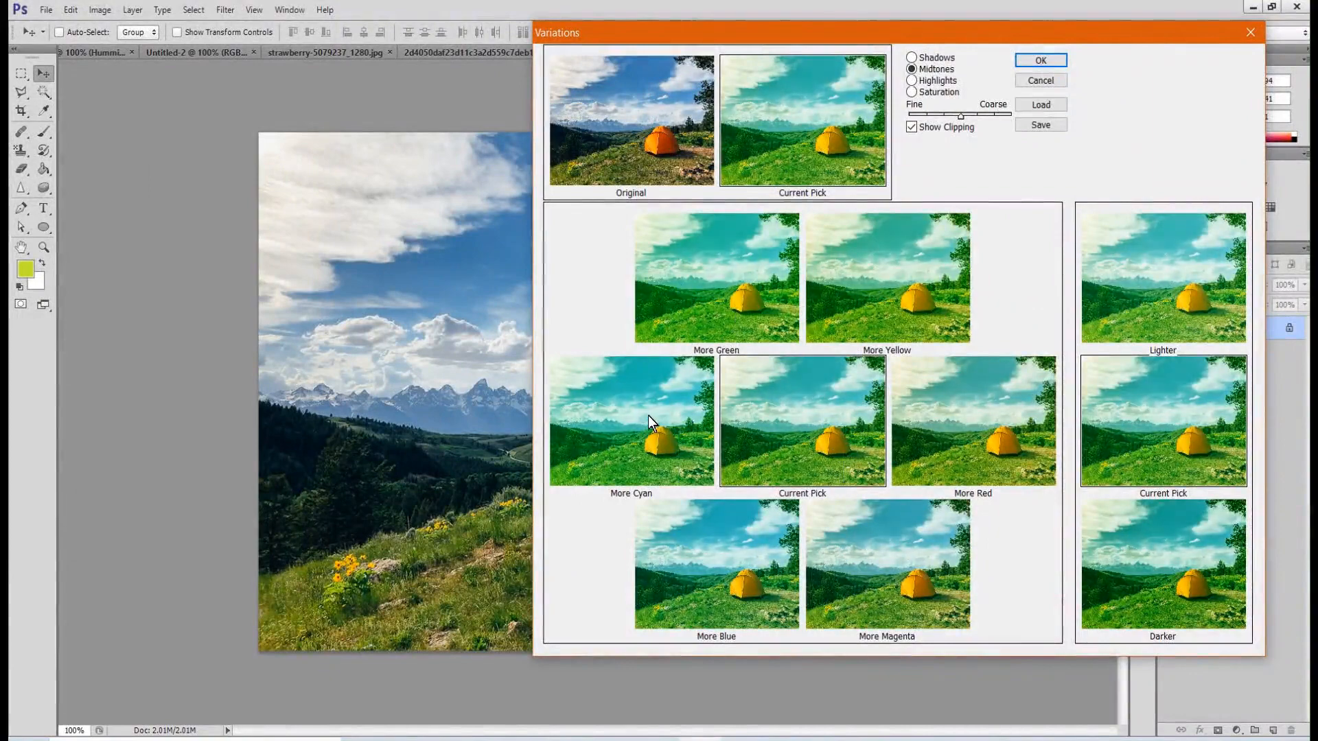
click(987, 442)
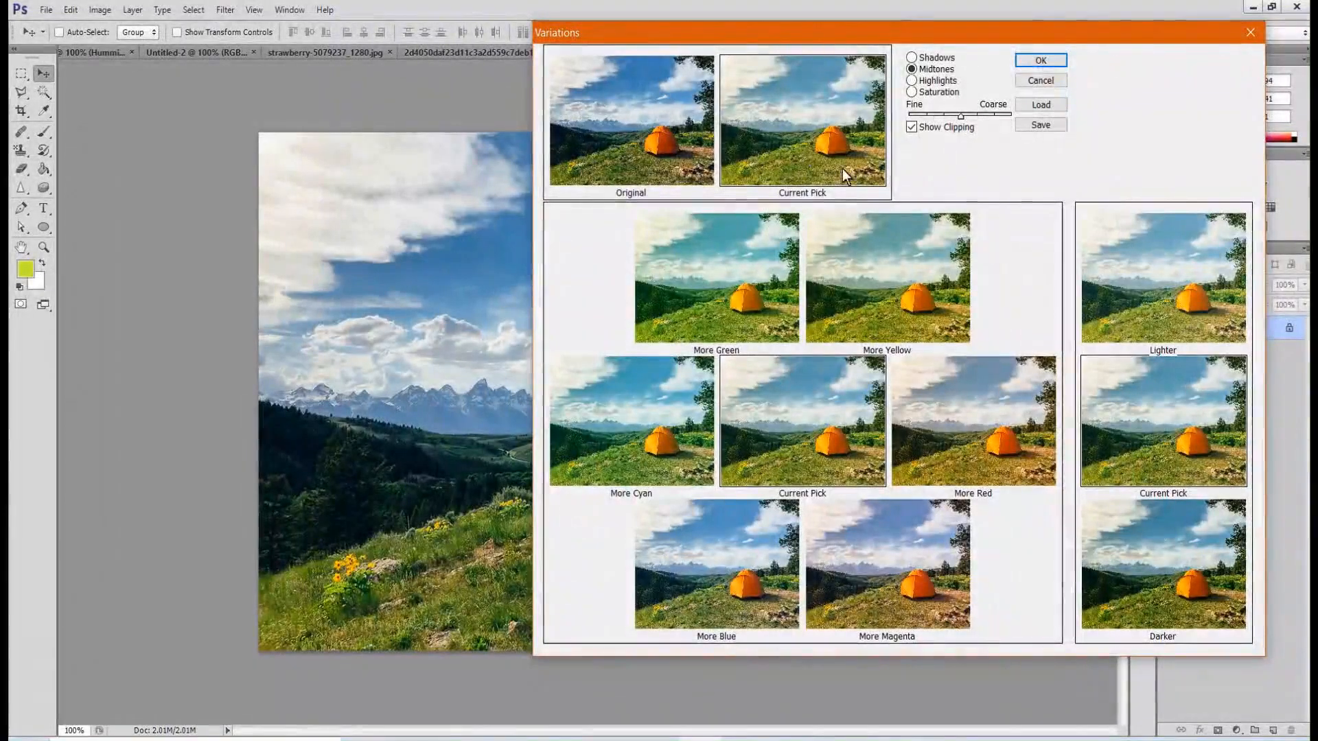
click(890, 580)
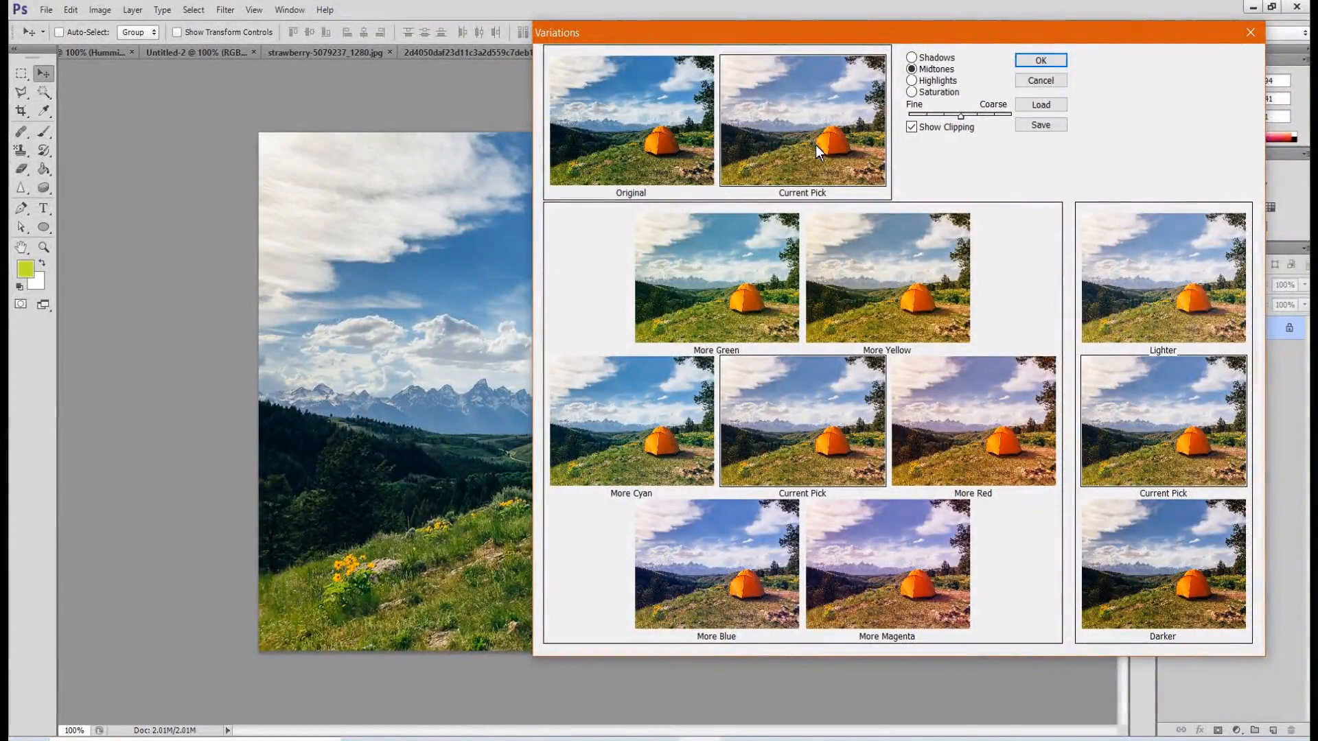
Pick the Lighter and Darker variations once each, and add More Yellow and More Red to the midtones.
click(1164, 276)
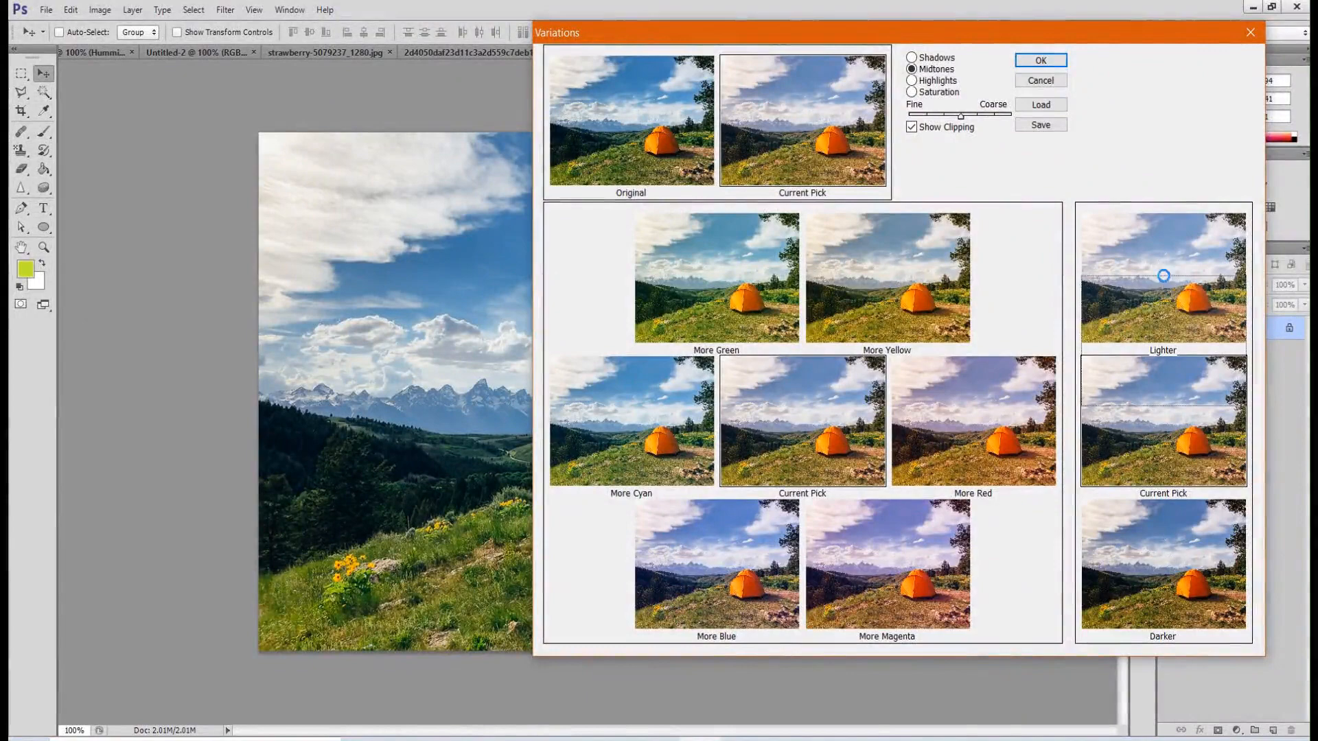
click(1181, 576)
click(884, 310)
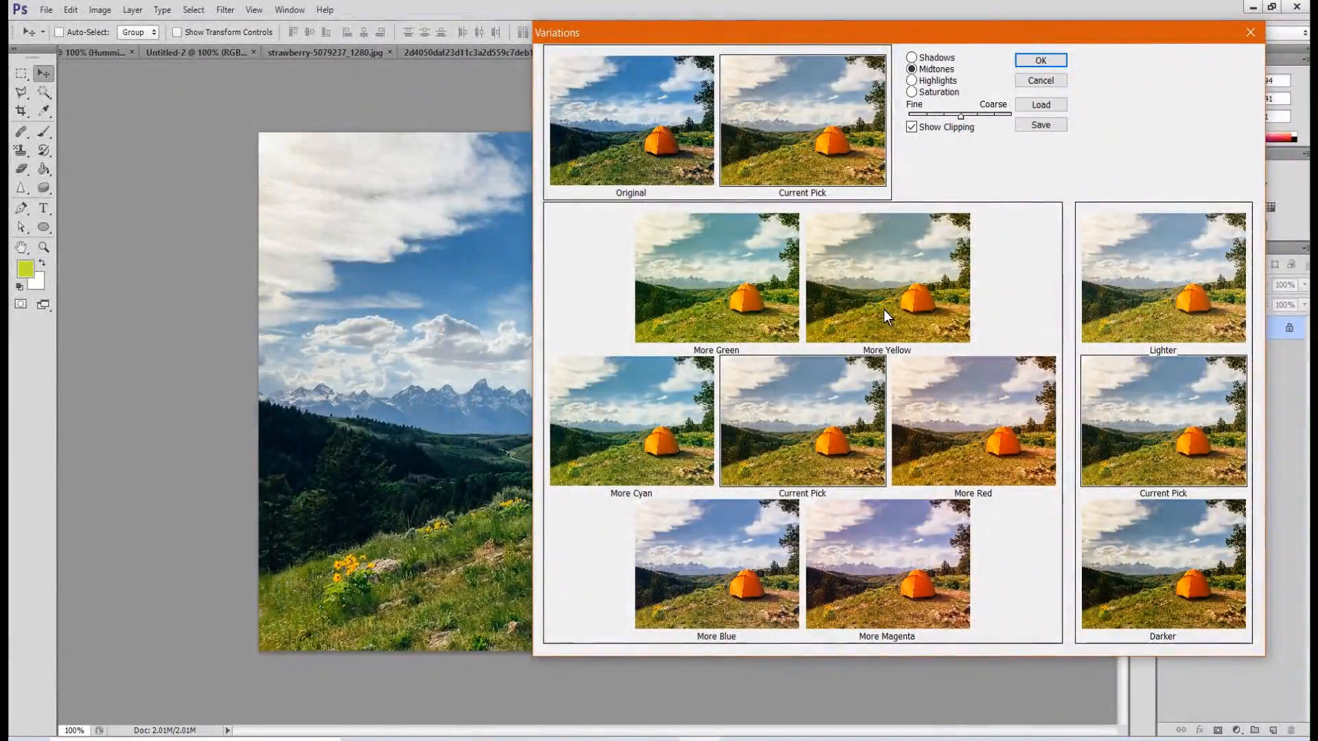
click(957, 442)
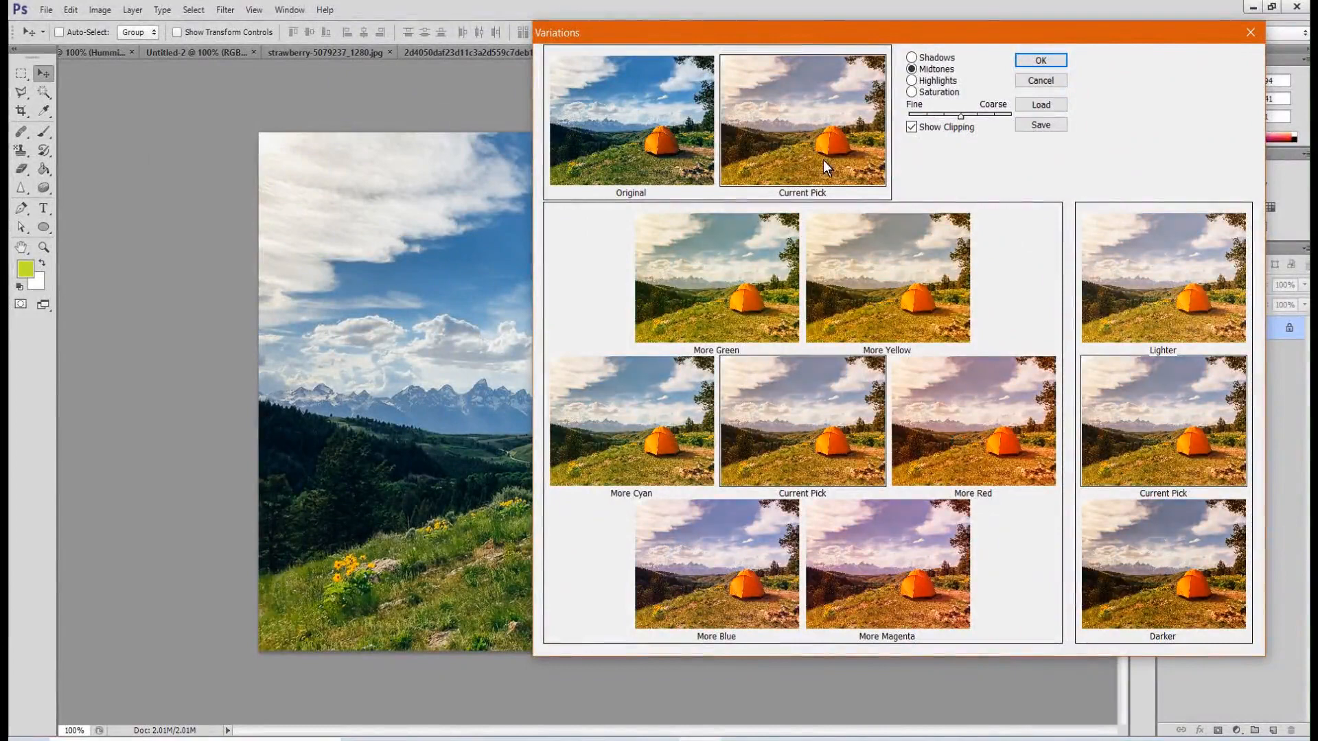
Adjust the midtone brightness with Lighter, Darker and Lighter again, and apply the Variations to the tent photo.
click(1119, 260)
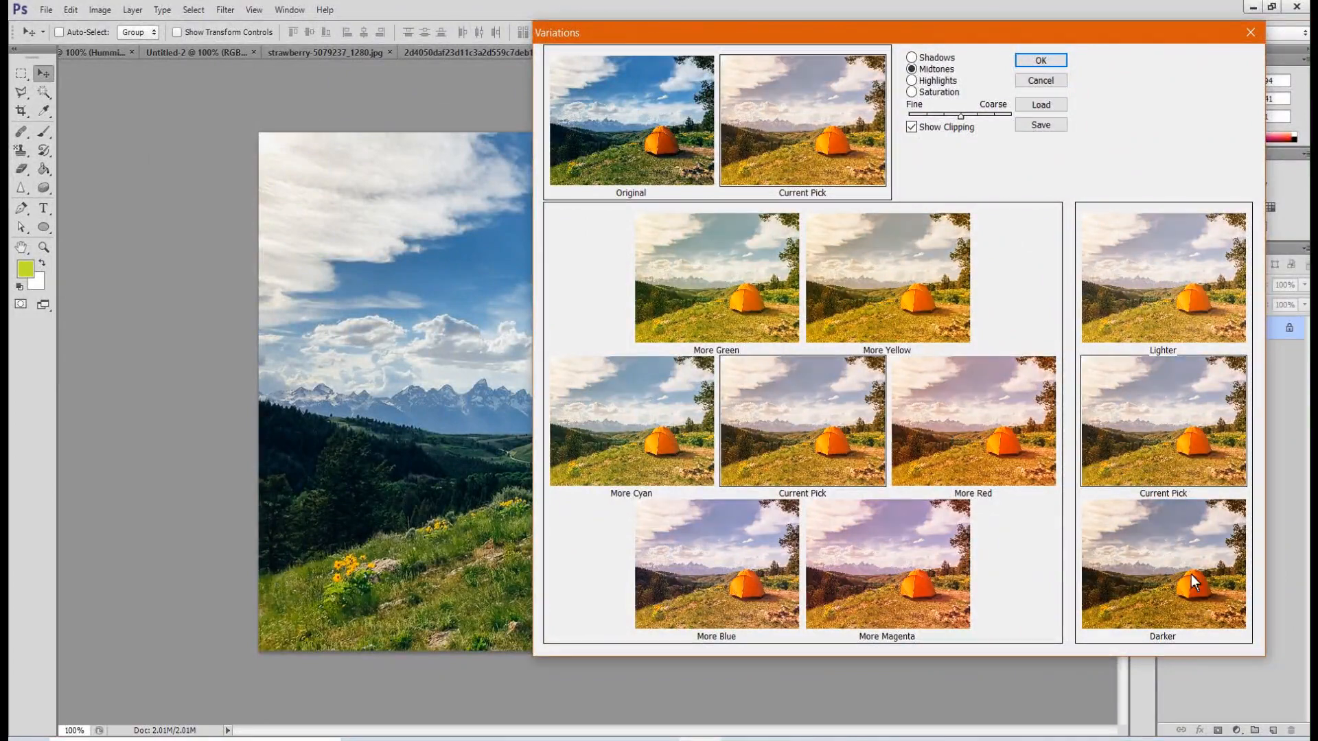
click(1192, 575)
click(1127, 281)
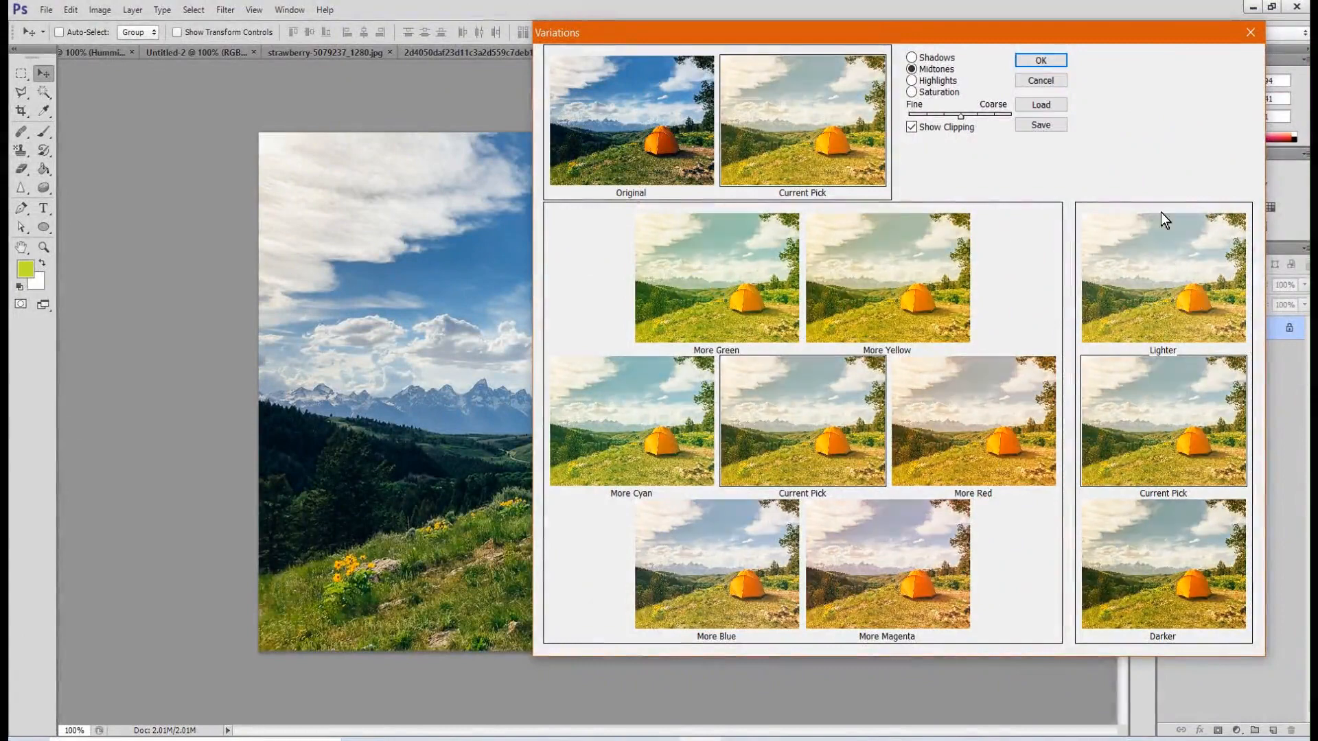
click(1035, 57)
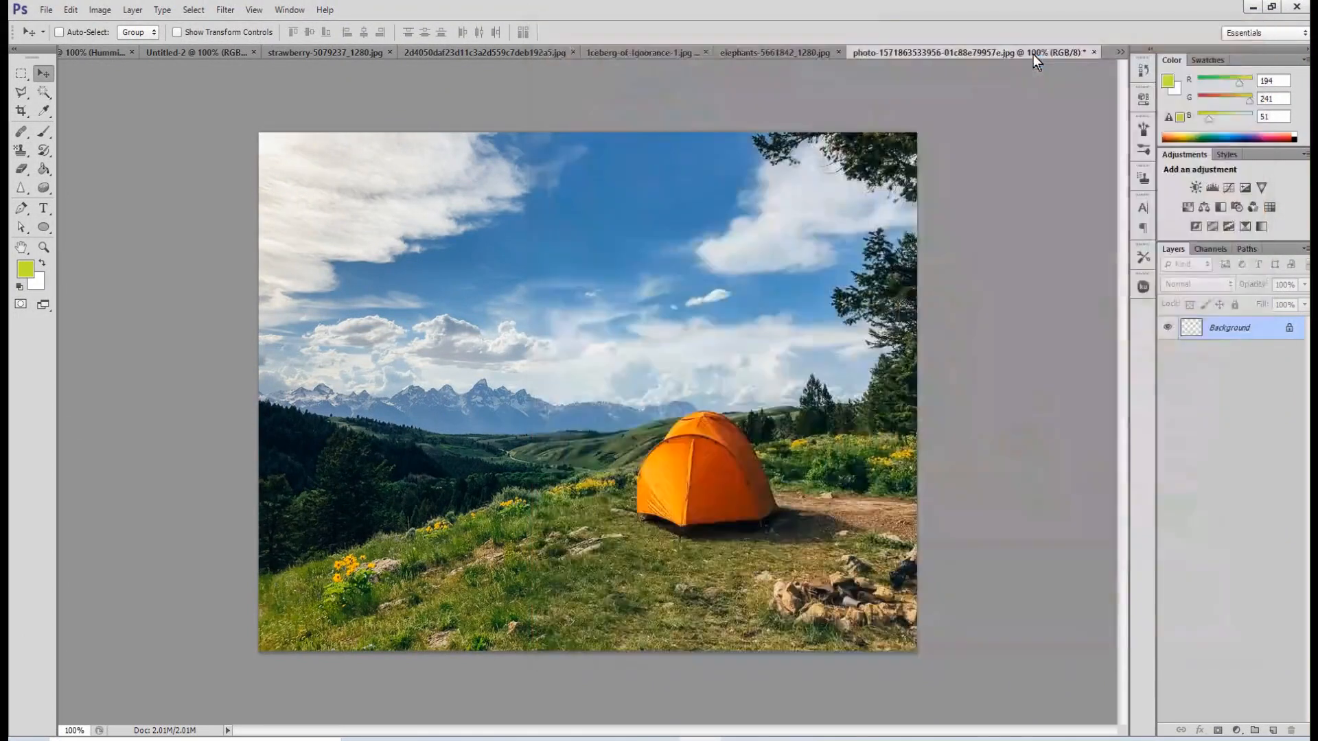